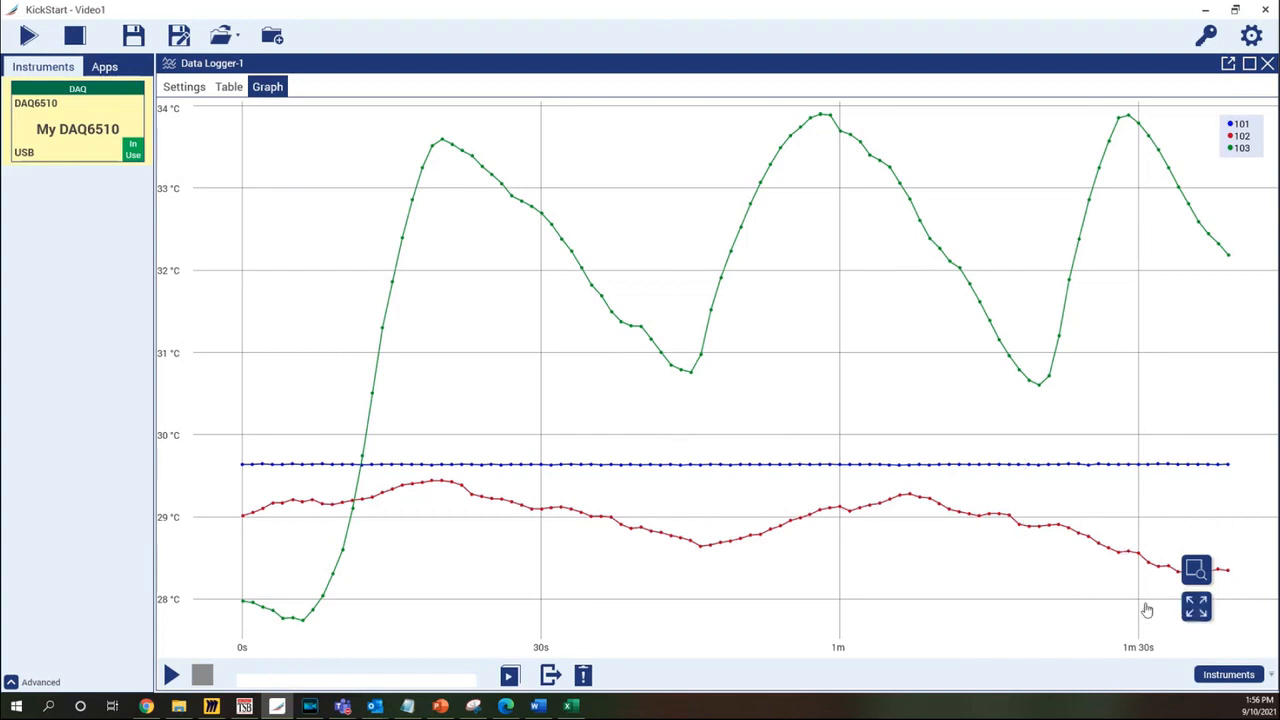
pyautogui.click(1196, 572)
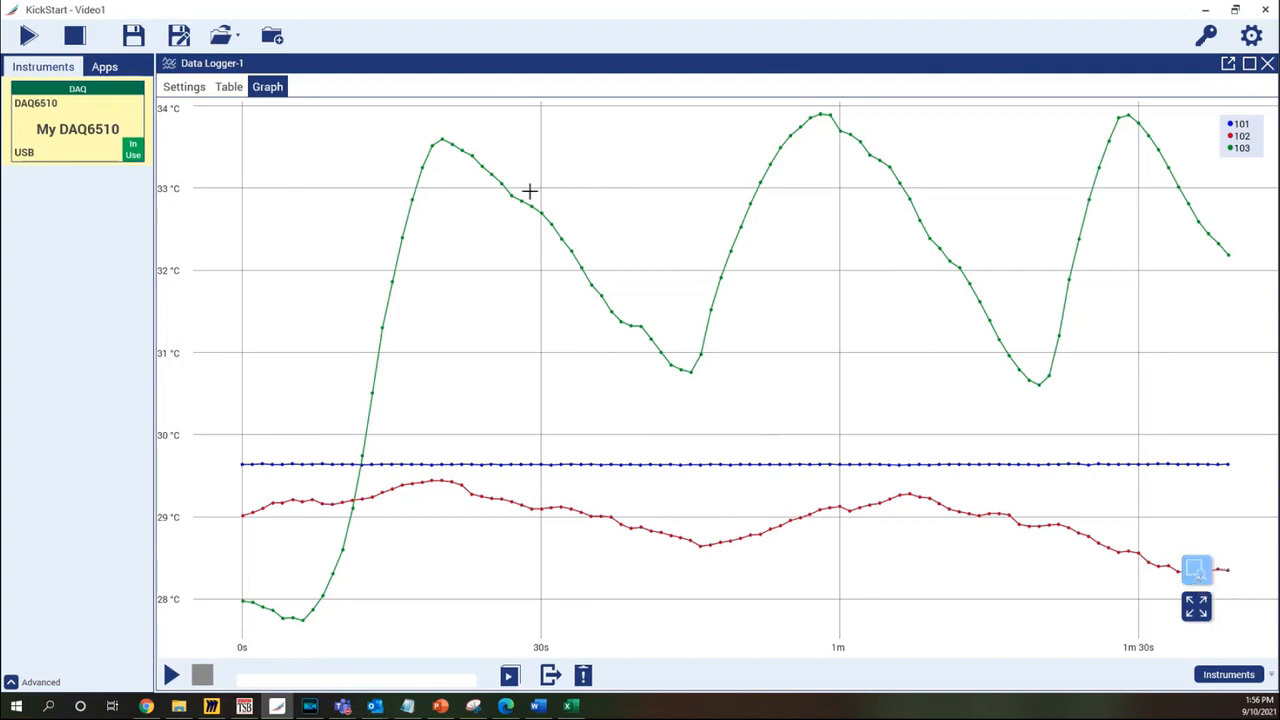
pyautogui.moveTo(494, 175); pyautogui.dragTo(812, 412)
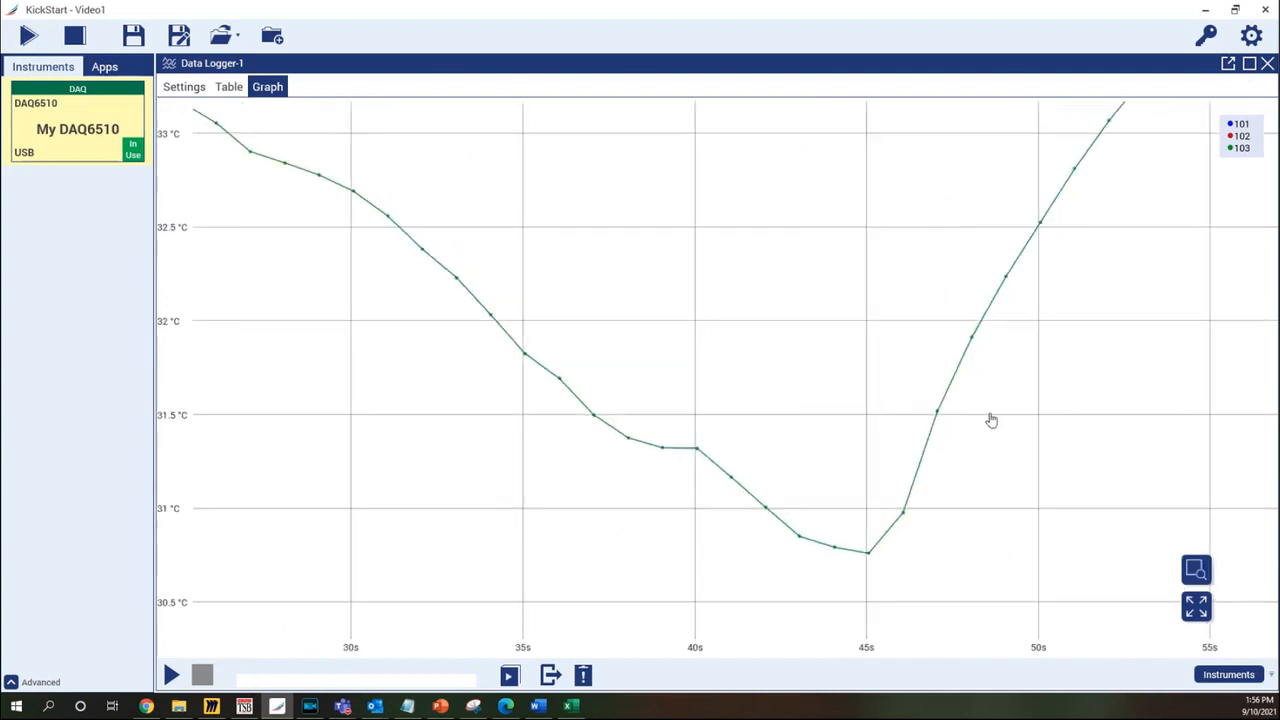
pyautogui.click(1197, 607)
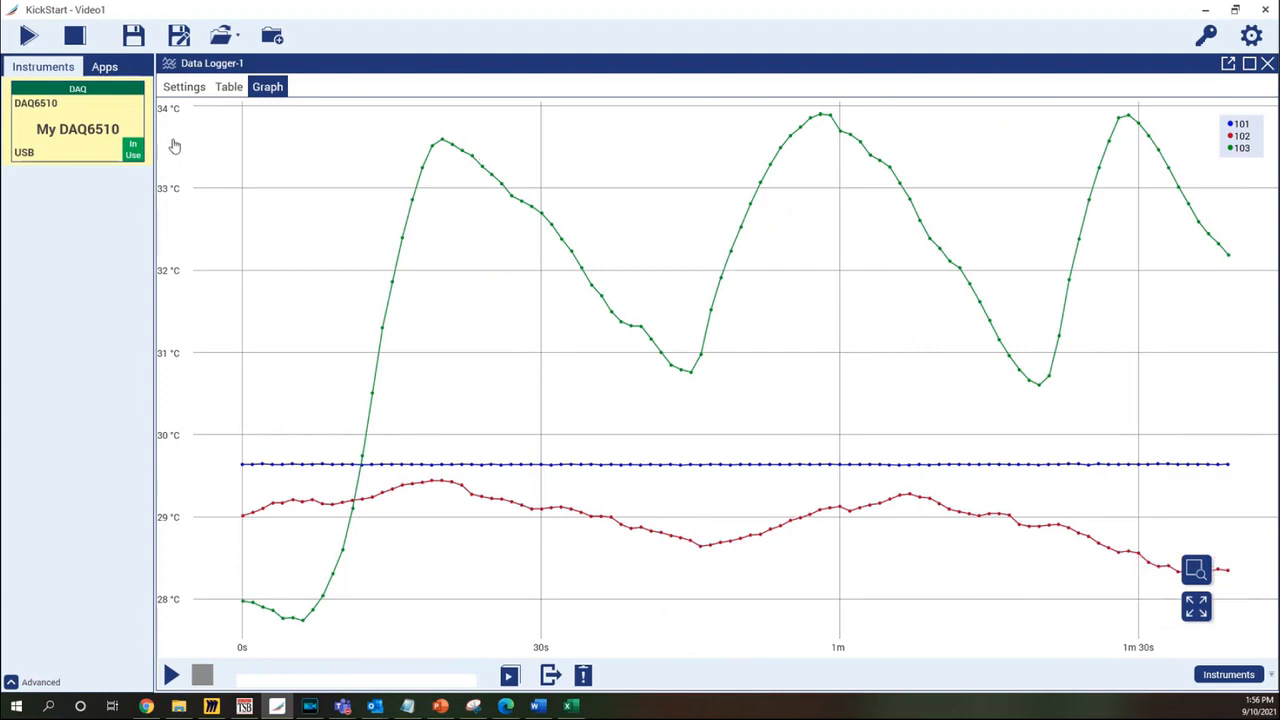
pyautogui.moveTo(167, 207)
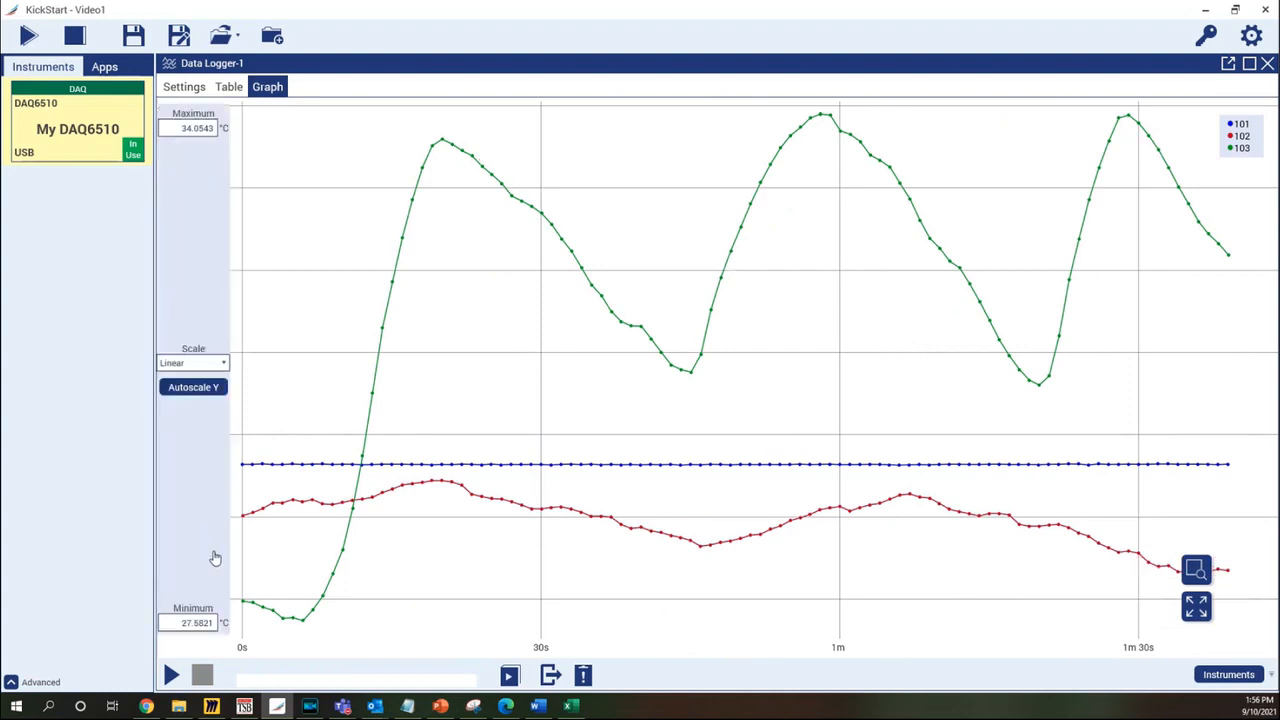
pyautogui.moveTo(503, 652)
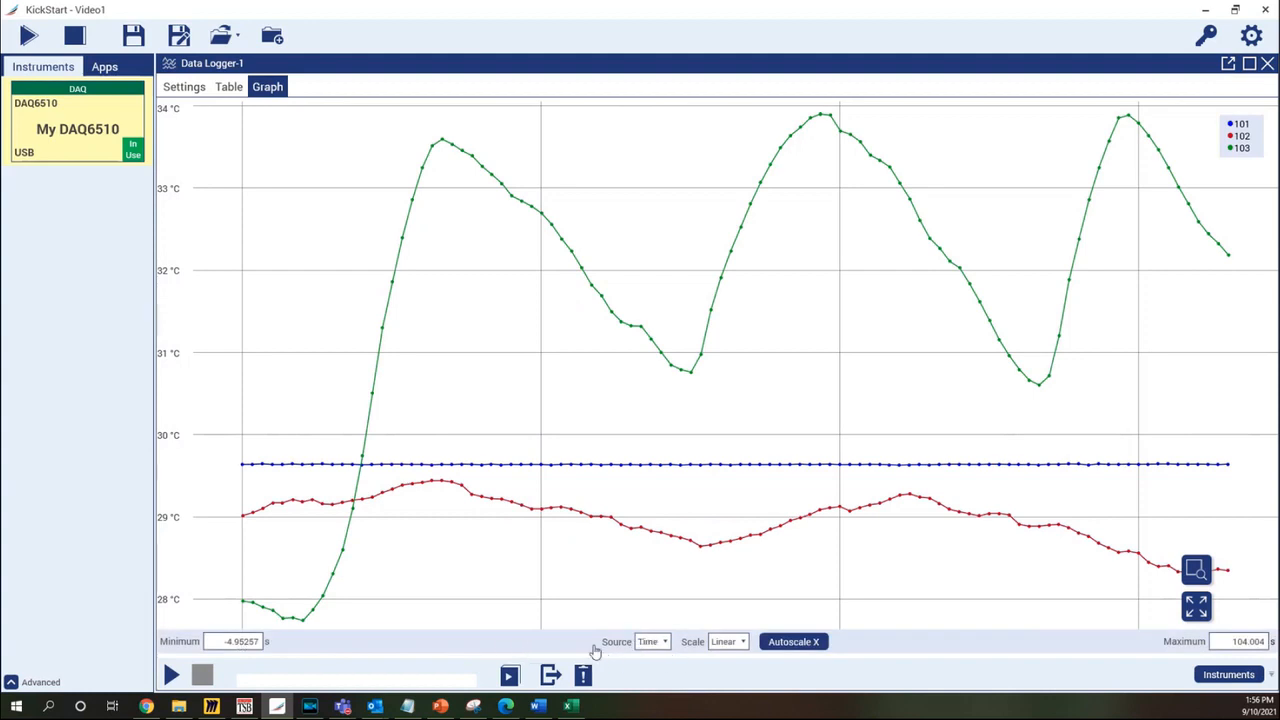
pyautogui.click(247, 641)
pyautogui.press('Return')
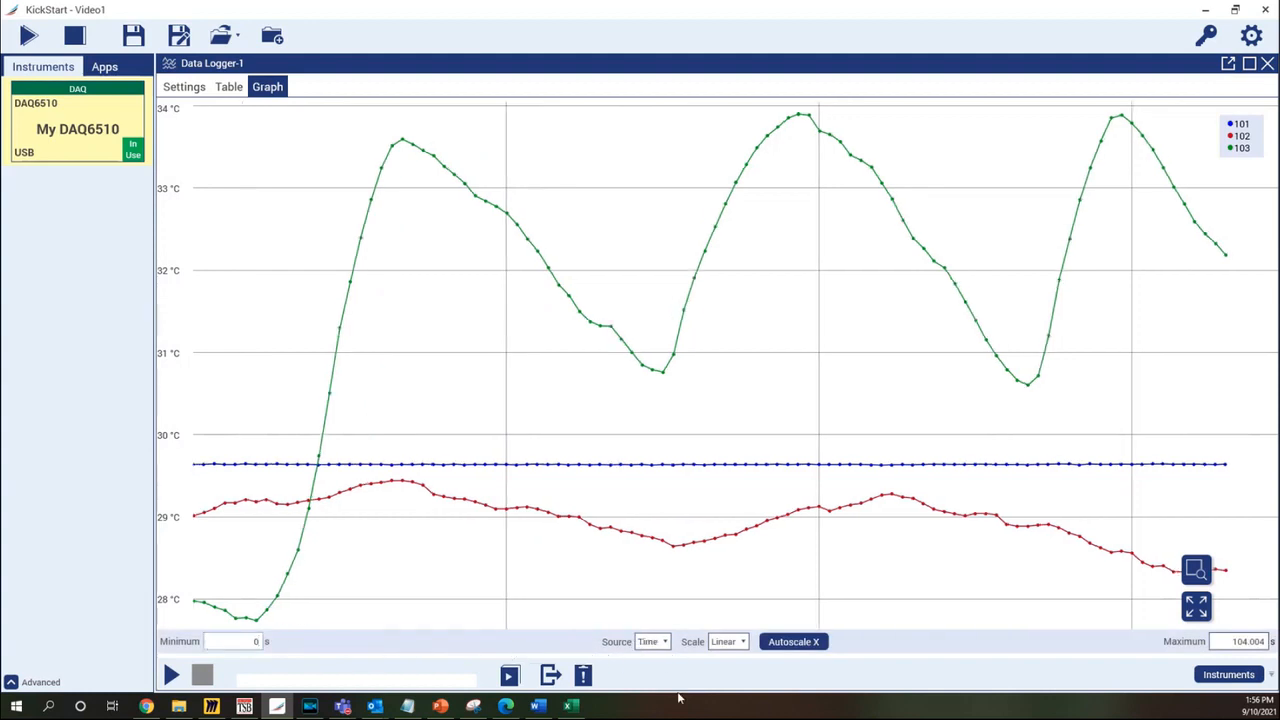
pyautogui.click(1246, 642)
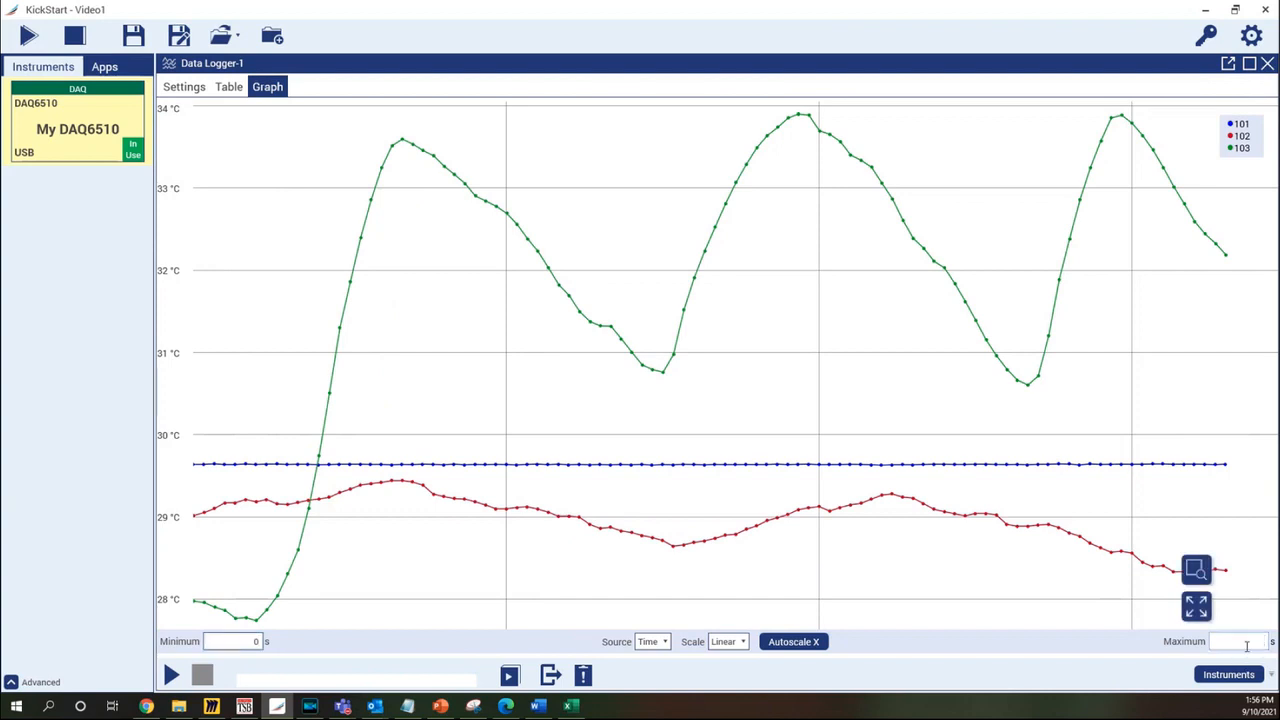
pyautogui.press('Return')
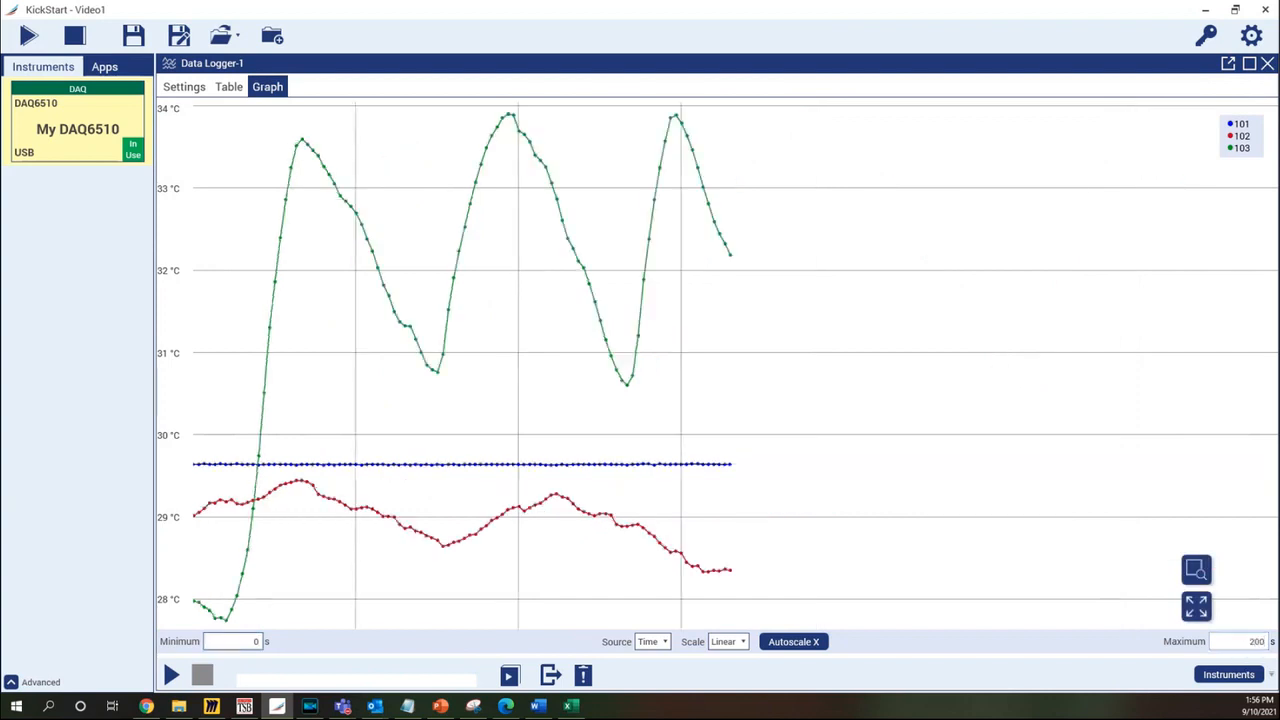
pyautogui.click(798, 644)
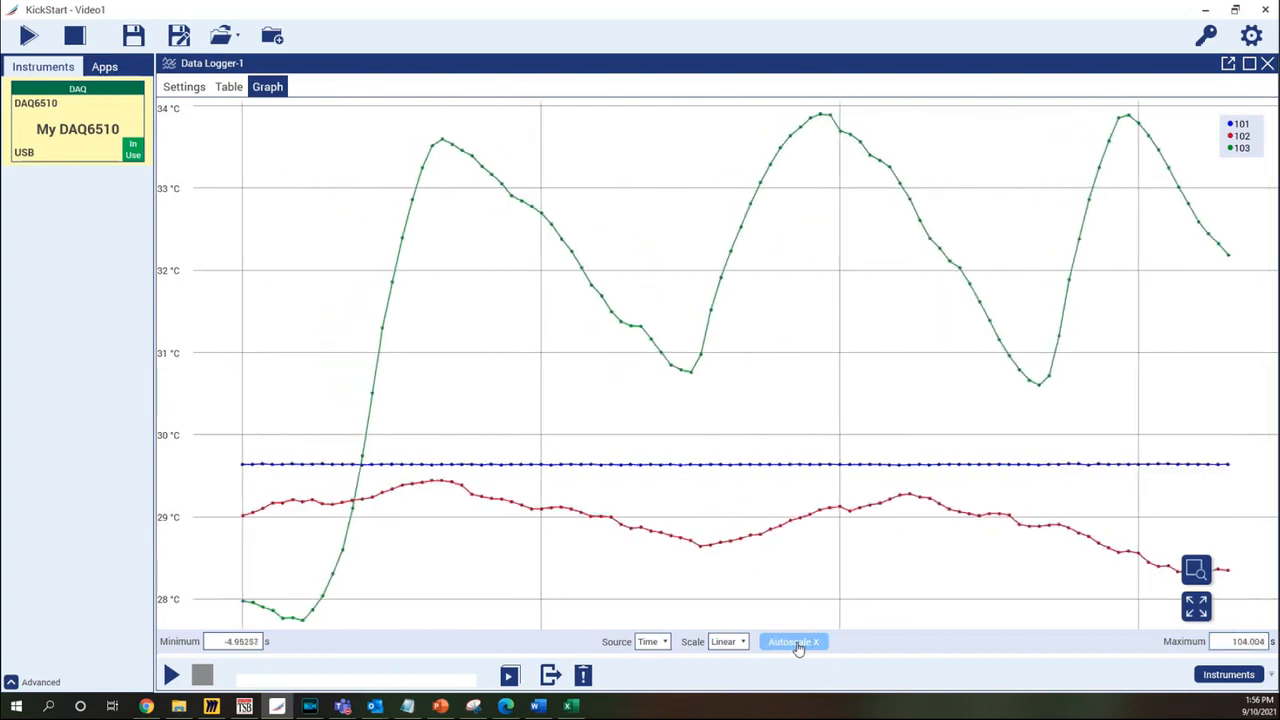
pyautogui.click(744, 645)
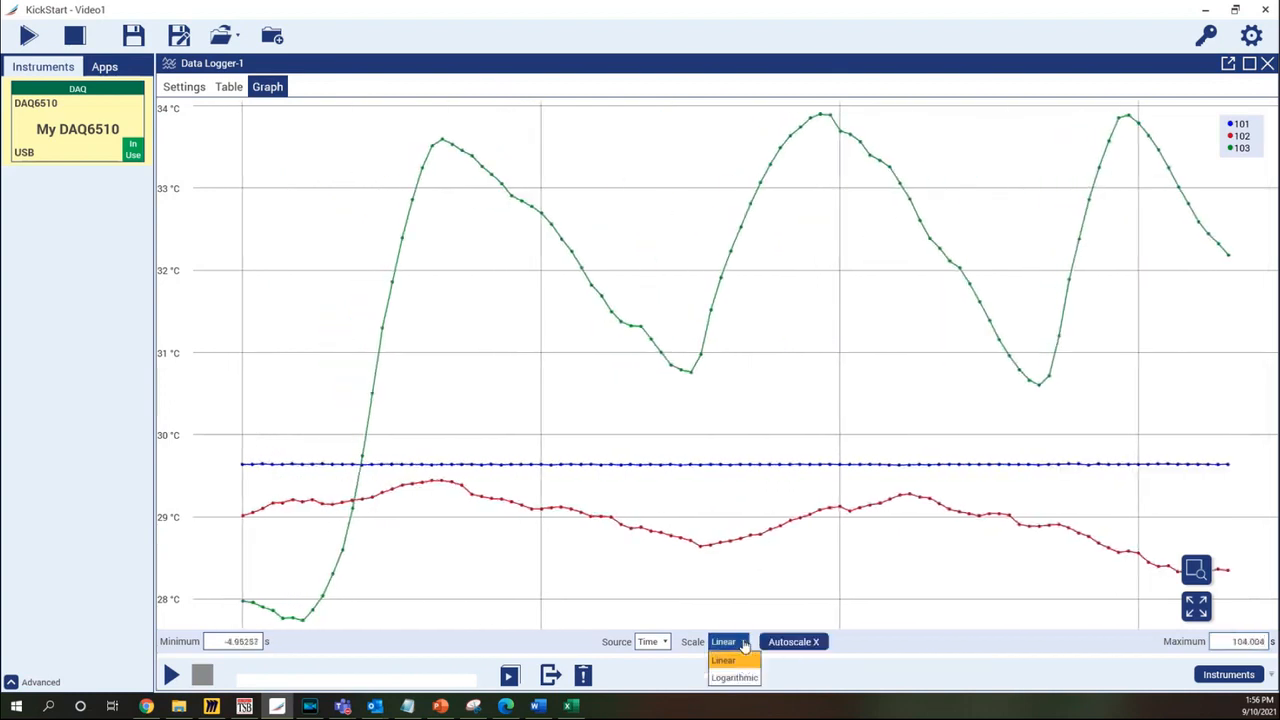
pyautogui.click(725, 645)
pyautogui.click(666, 643)
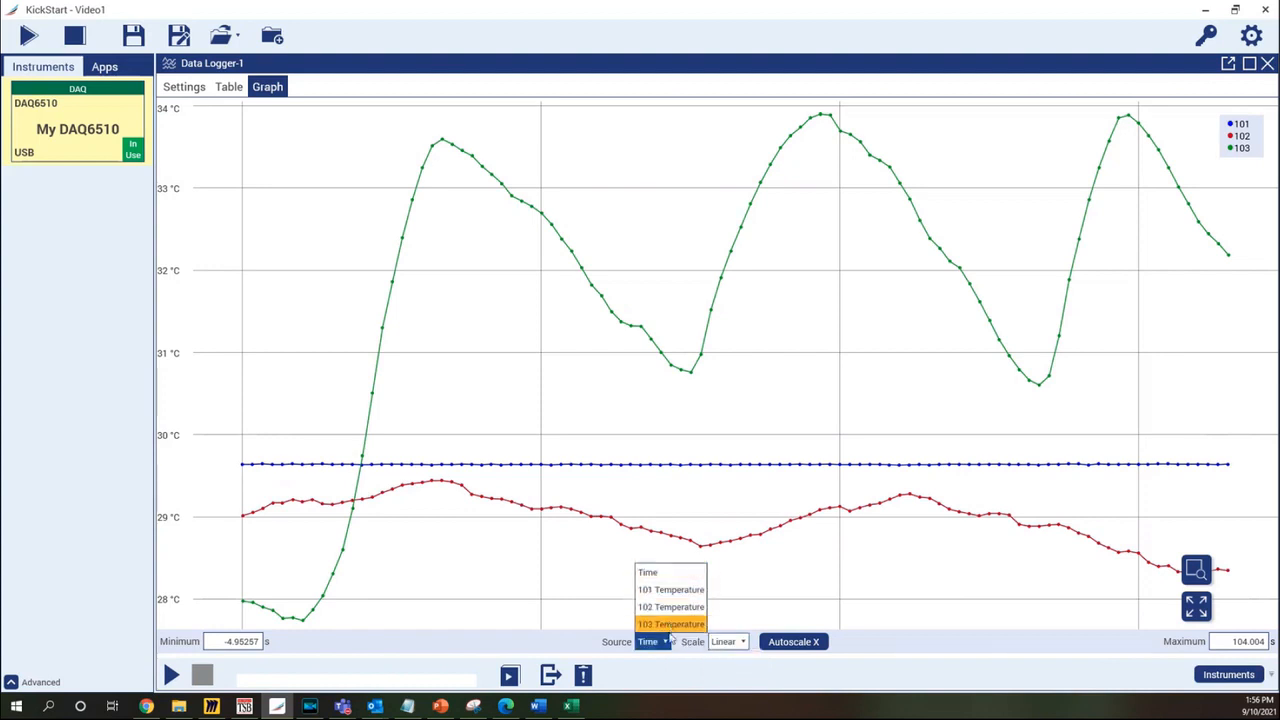
pyautogui.click(667, 642)
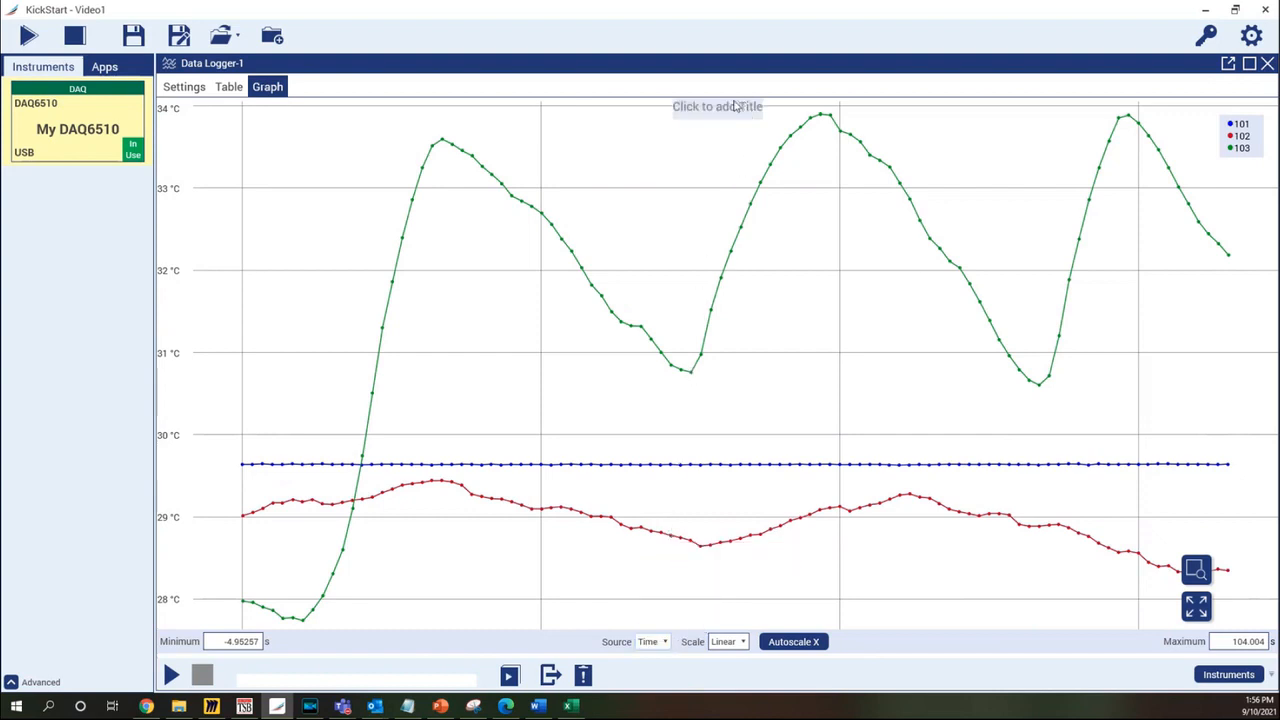
# Type 'Test 1' as the title above the temperature graph's three channel traces
pyautogui.write('Test 1')
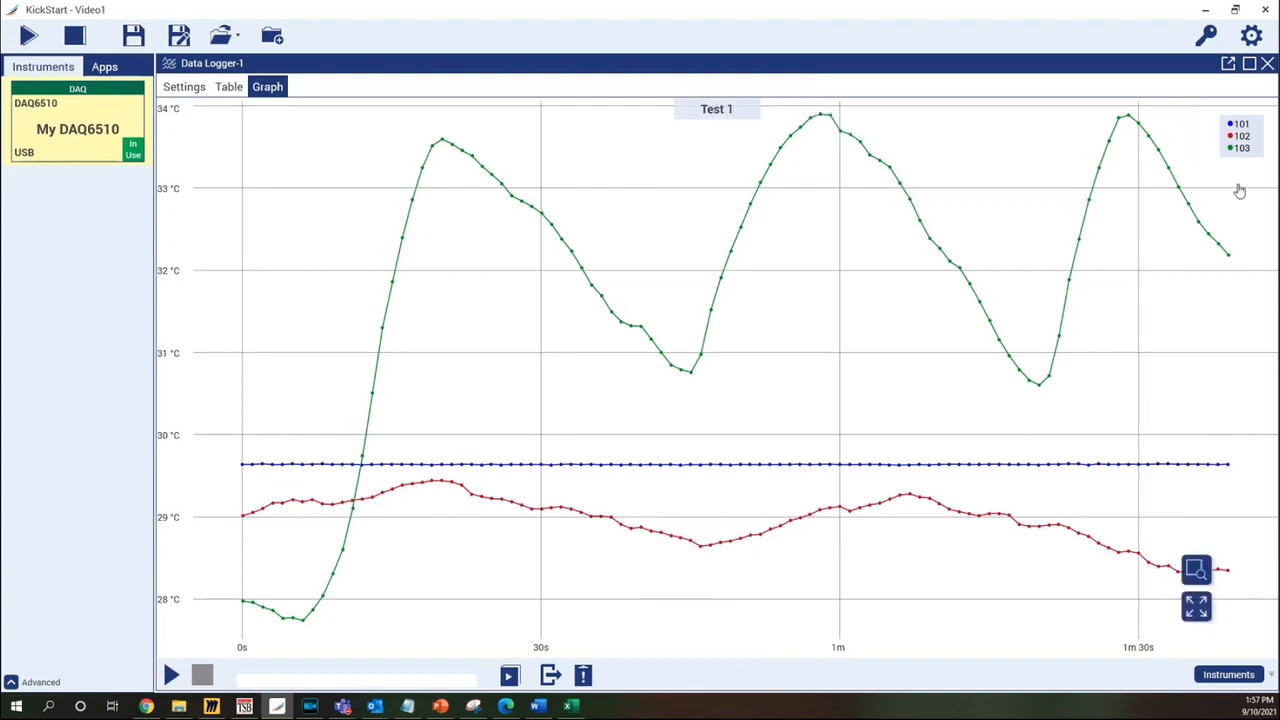
pyautogui.moveTo(1250, 168)
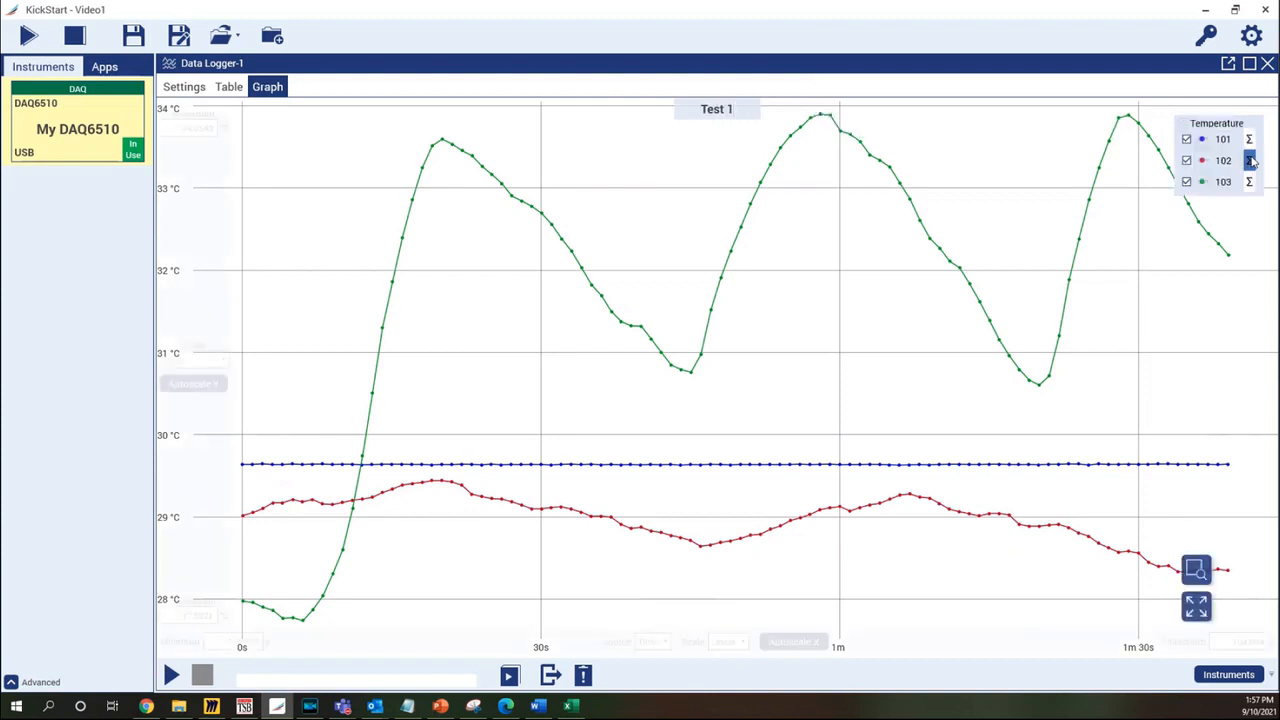
# Turn channel 101's trace pink, toggle channels 102 and 103 off and back on, and show 103's statistics
pyautogui.click(1204, 139)
pyautogui.click(1205, 171)
pyautogui.click(1186, 162)
pyautogui.click(1187, 182)
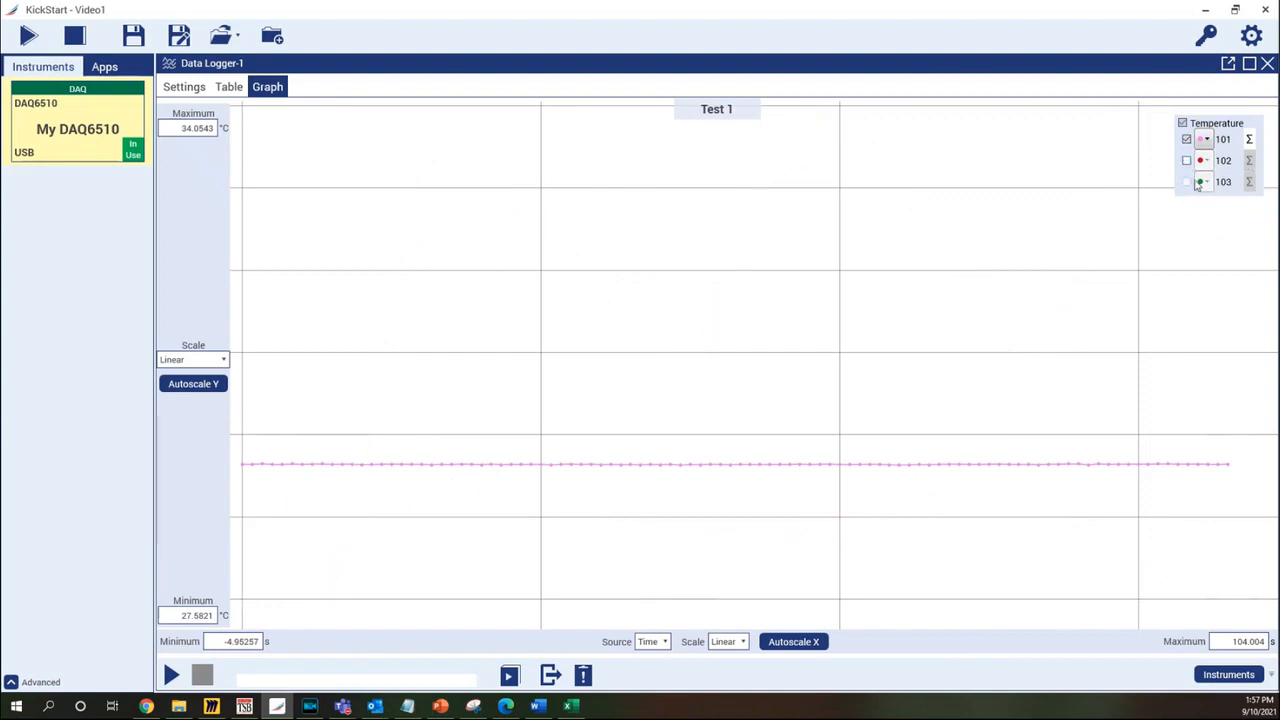
pyautogui.click(1187, 182)
pyautogui.click(1187, 161)
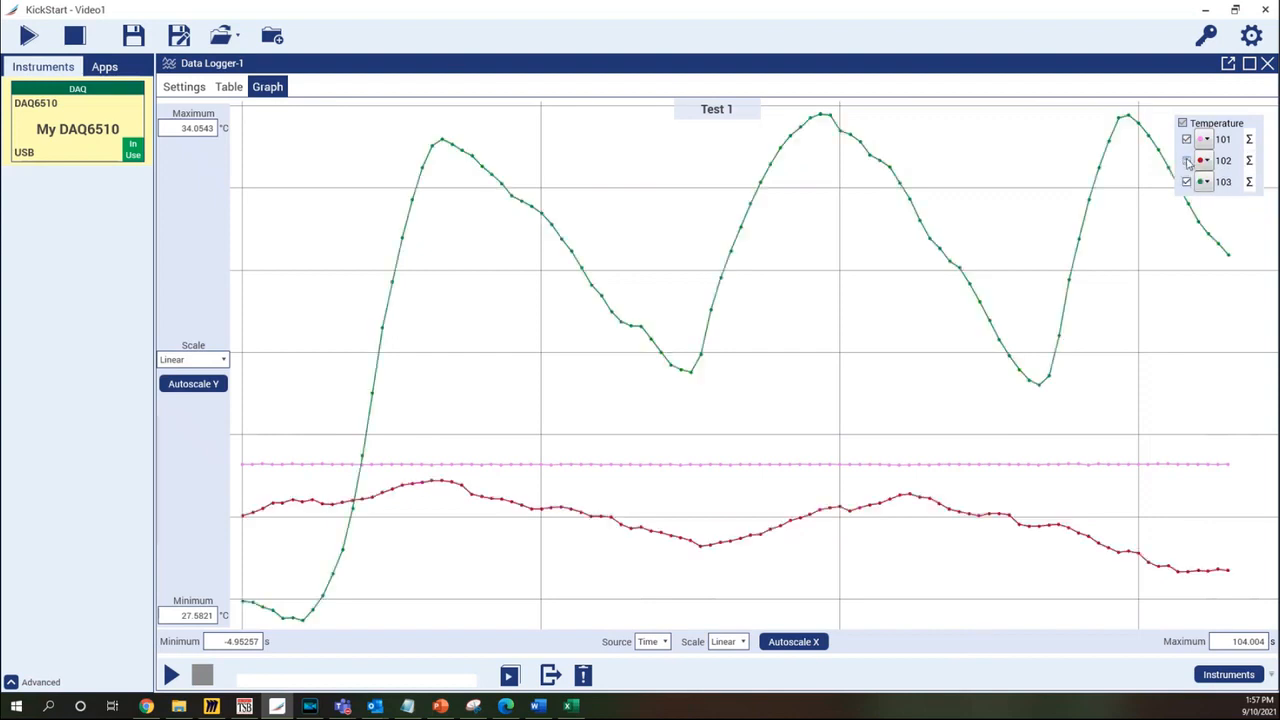
pyautogui.click(1248, 183)
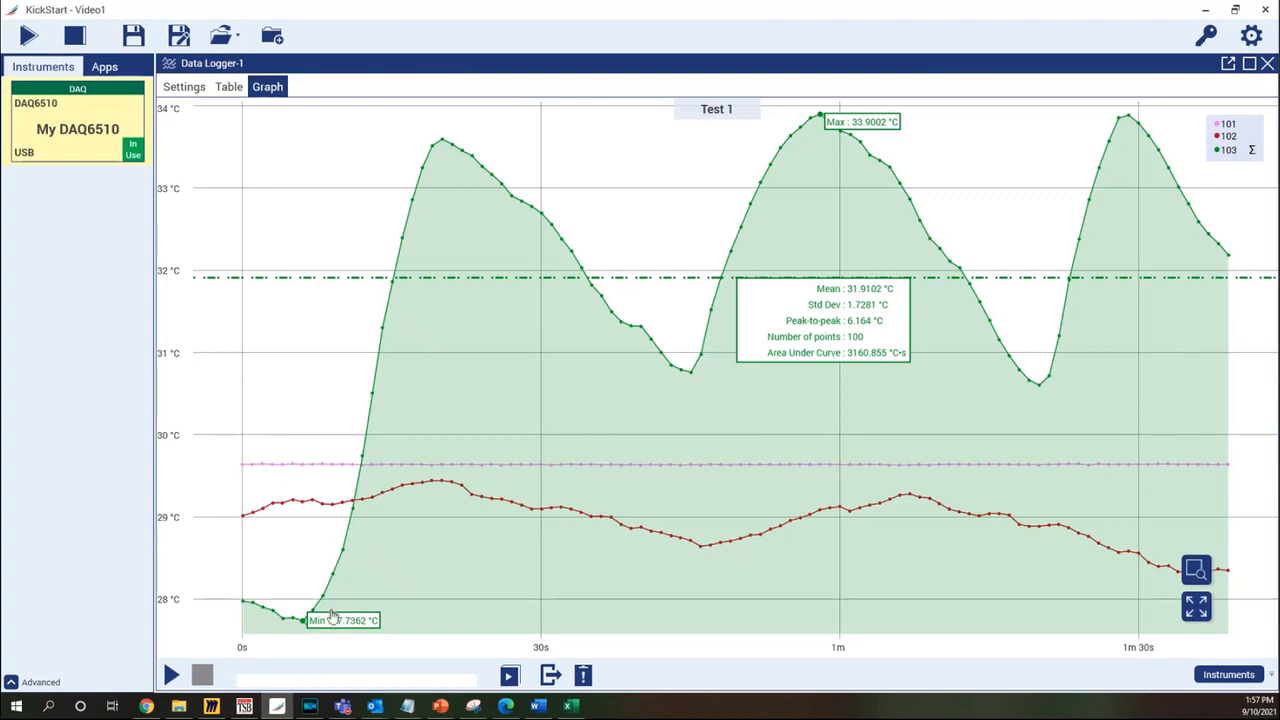
# Drag channel 103's Min and Max labels aside, then hide Min, Max, standard deviation and shaded area
pyautogui.moveTo(336, 620); pyautogui.dragTo(374, 604)
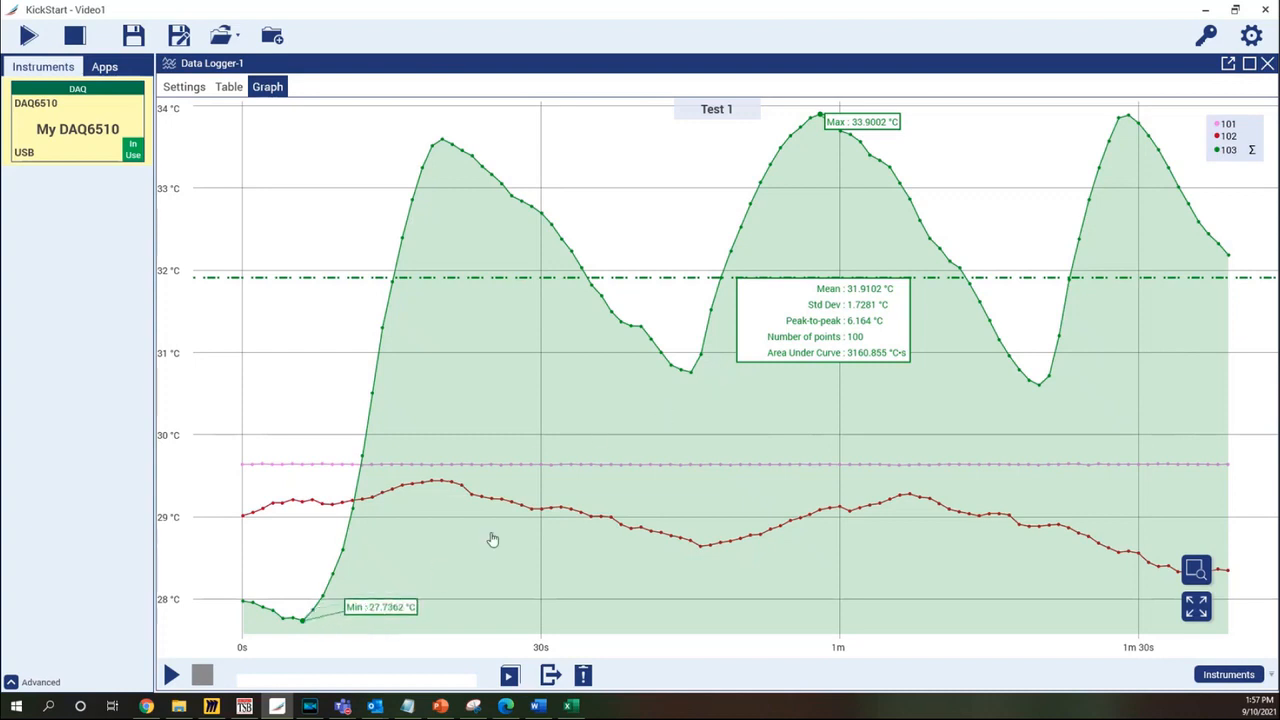
pyautogui.moveTo(870, 122); pyautogui.dragTo(931, 126)
pyautogui.moveTo(820, 312)
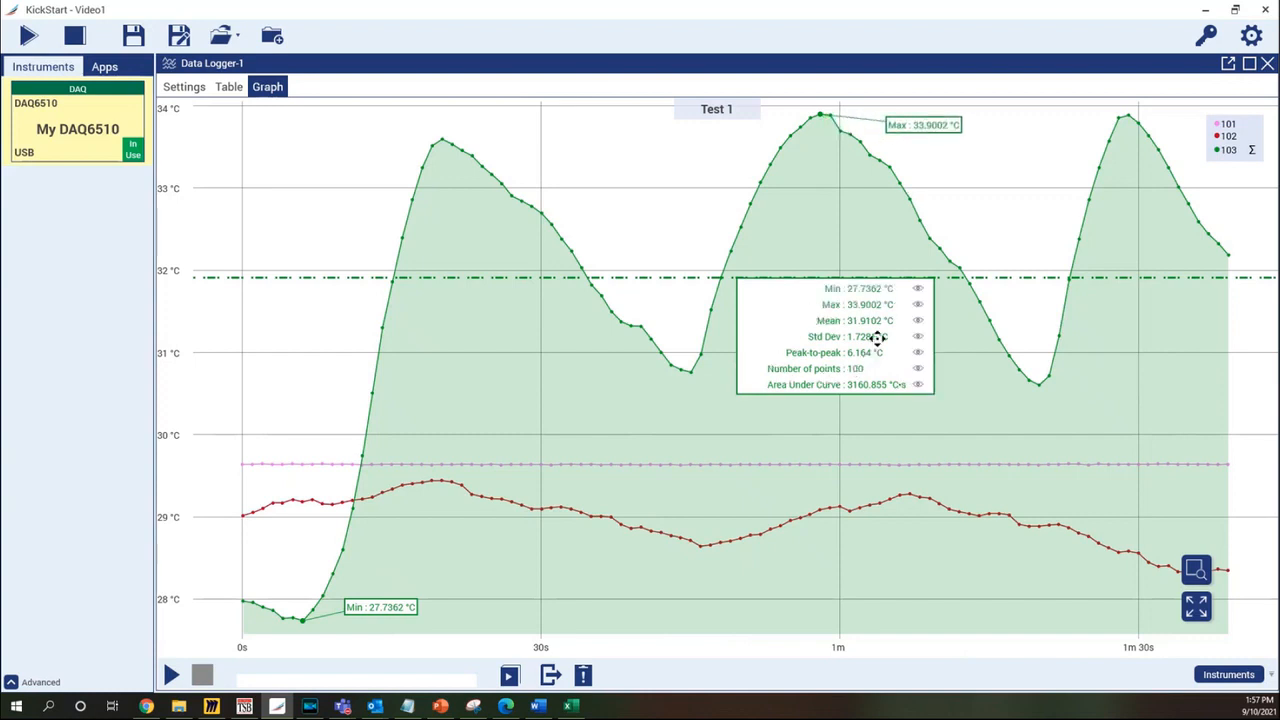
pyautogui.click(918, 289)
pyautogui.click(918, 304)
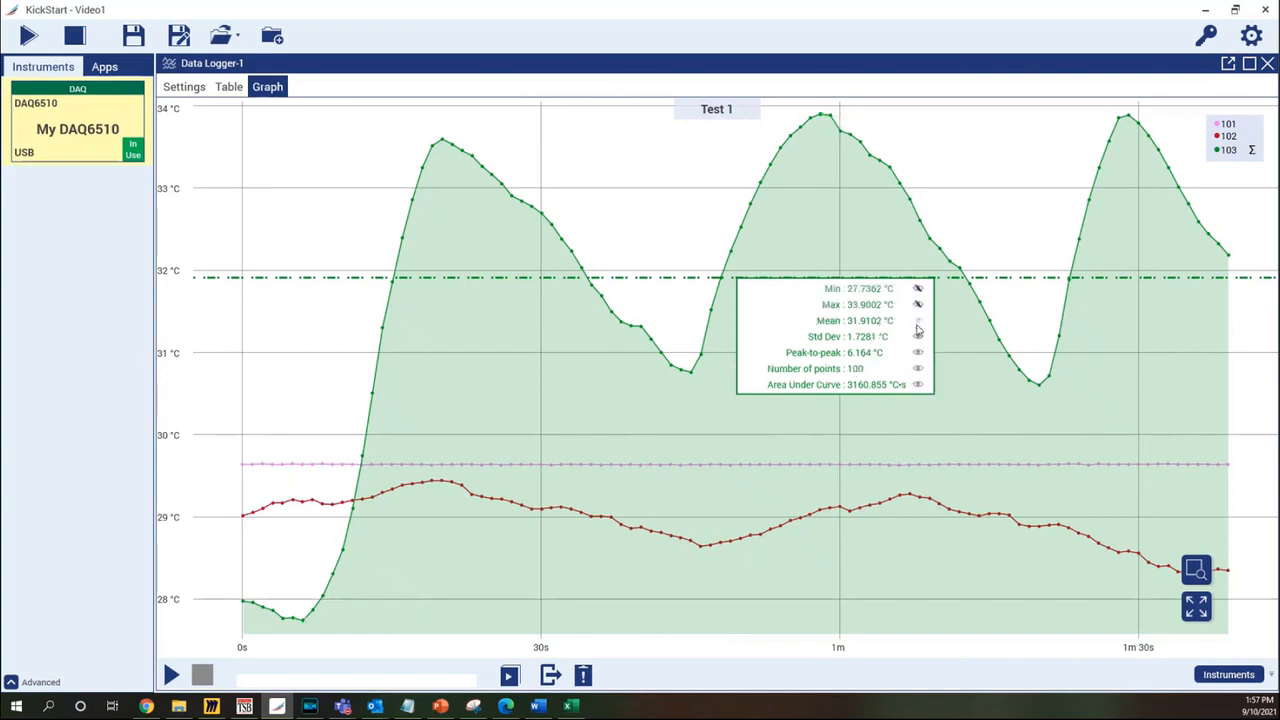
pyautogui.click(919, 337)
pyautogui.click(919, 387)
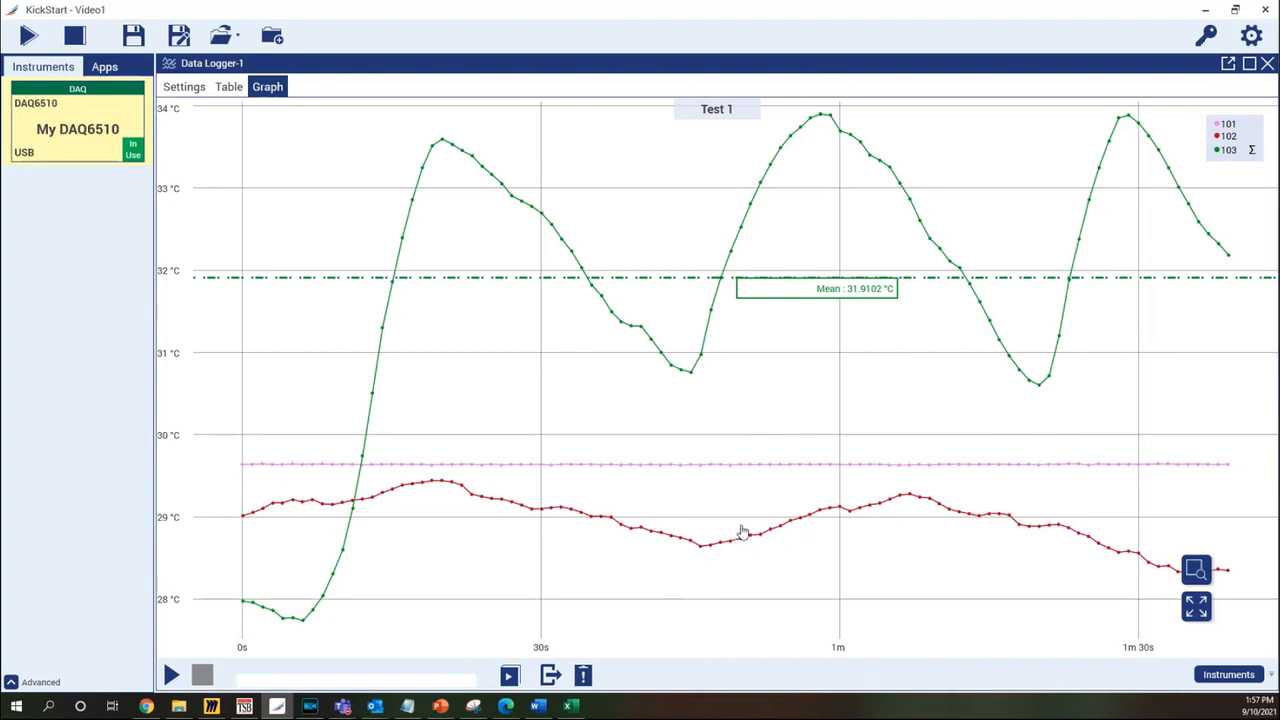
# Restore the Min and Max markers and shaded area, then reposition the statistics box and legend
pyautogui.moveTo(857, 291)
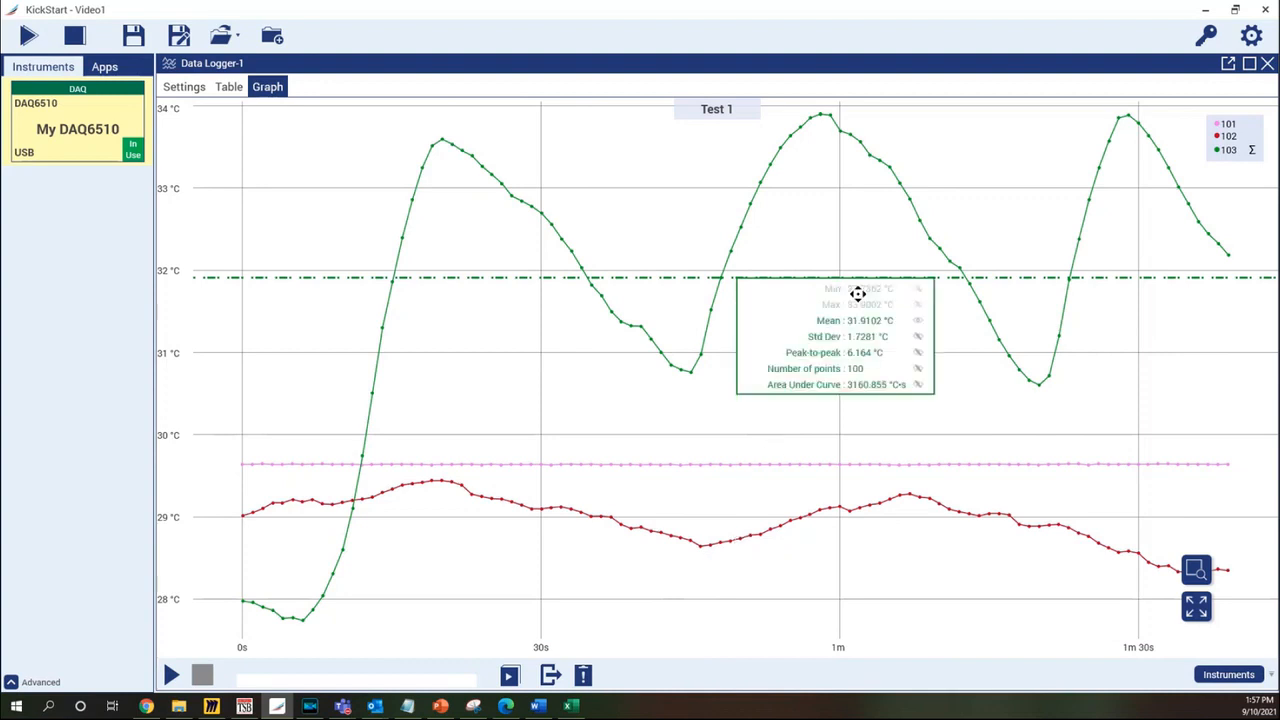
pyautogui.click(918, 289)
pyautogui.click(918, 304)
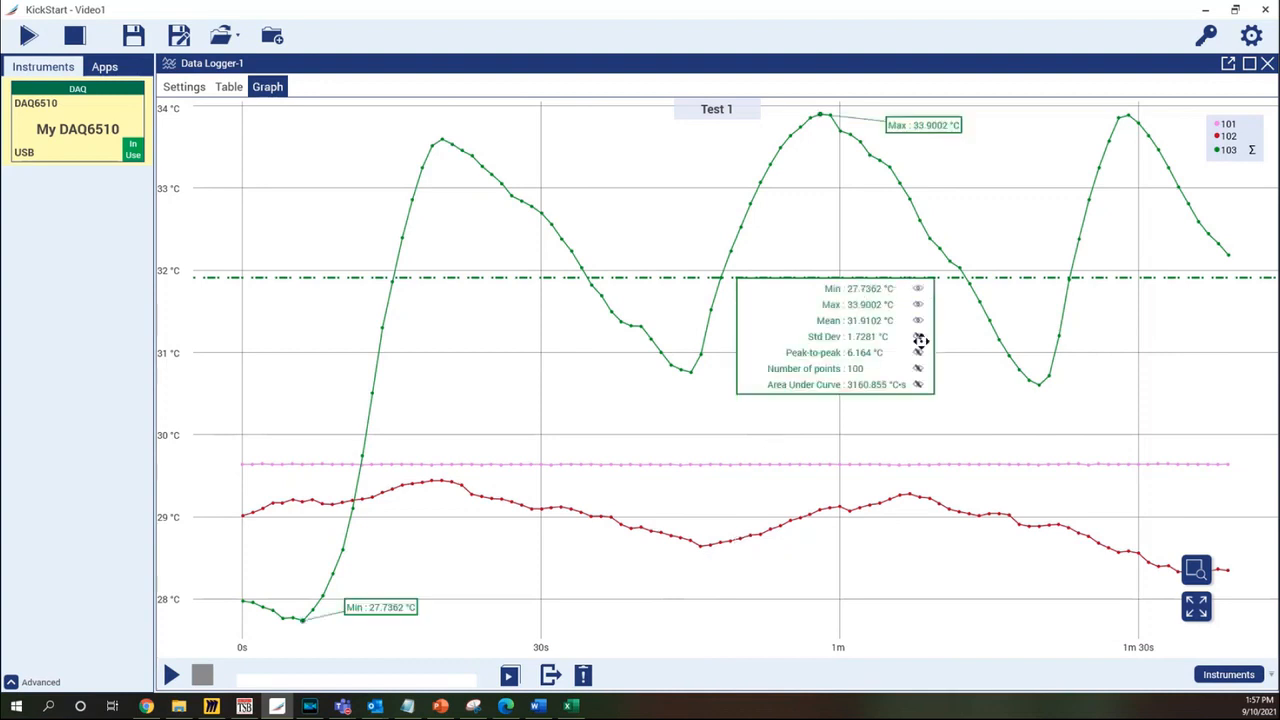
pyautogui.click(918, 384)
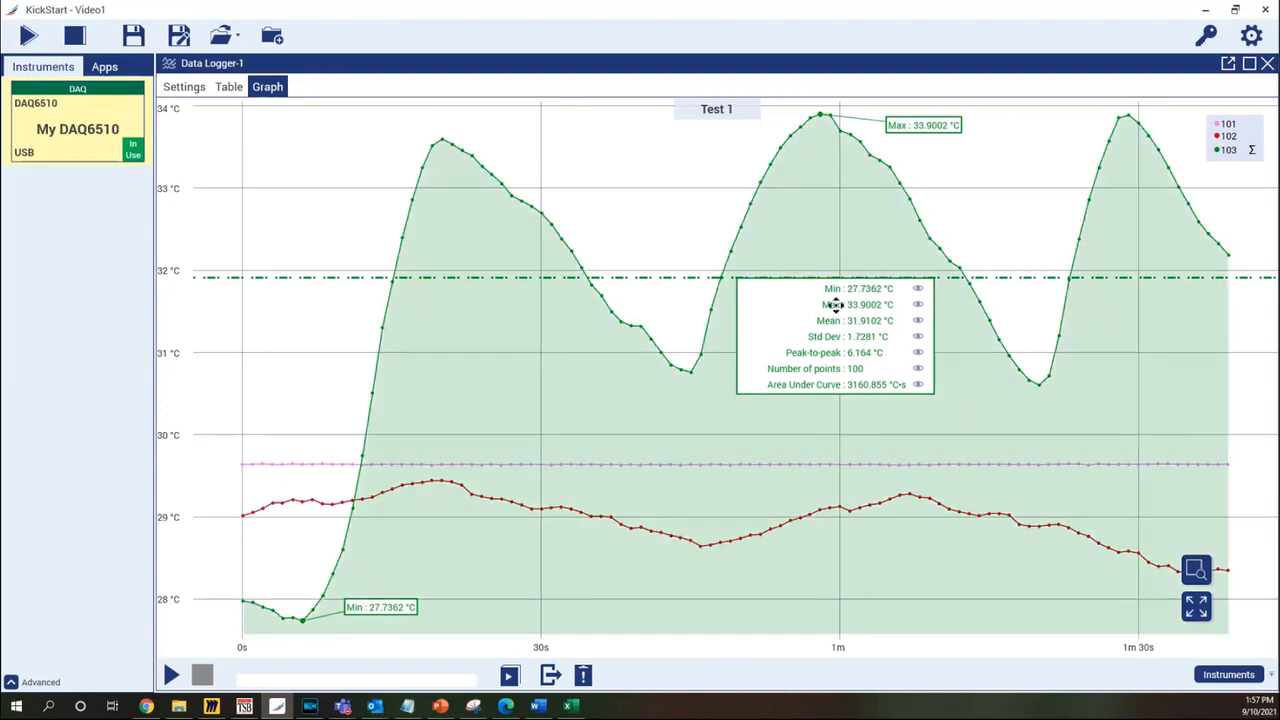
pyautogui.moveTo(811, 293); pyautogui.dragTo(847, 347)
pyautogui.moveTo(1228, 128)
pyautogui.mouseDown()
pyautogui.moveTo(1078, 297)
pyautogui.moveTo(1070, 168)
pyautogui.moveTo(1228, 123)
pyautogui.mouseUp()
pyautogui.moveTo(767, 383)
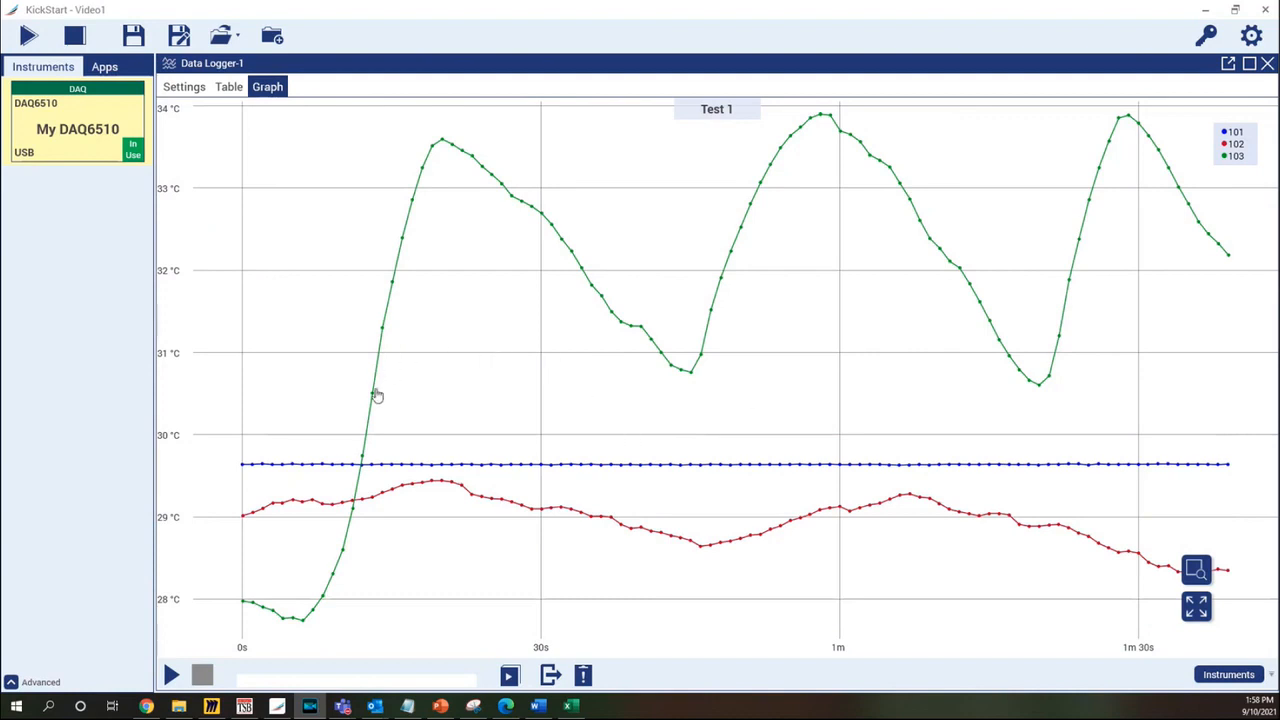
# Pin value readouts at the green trace's peak and trough
pyautogui.moveTo(432, 152)
pyautogui.click(441, 143)
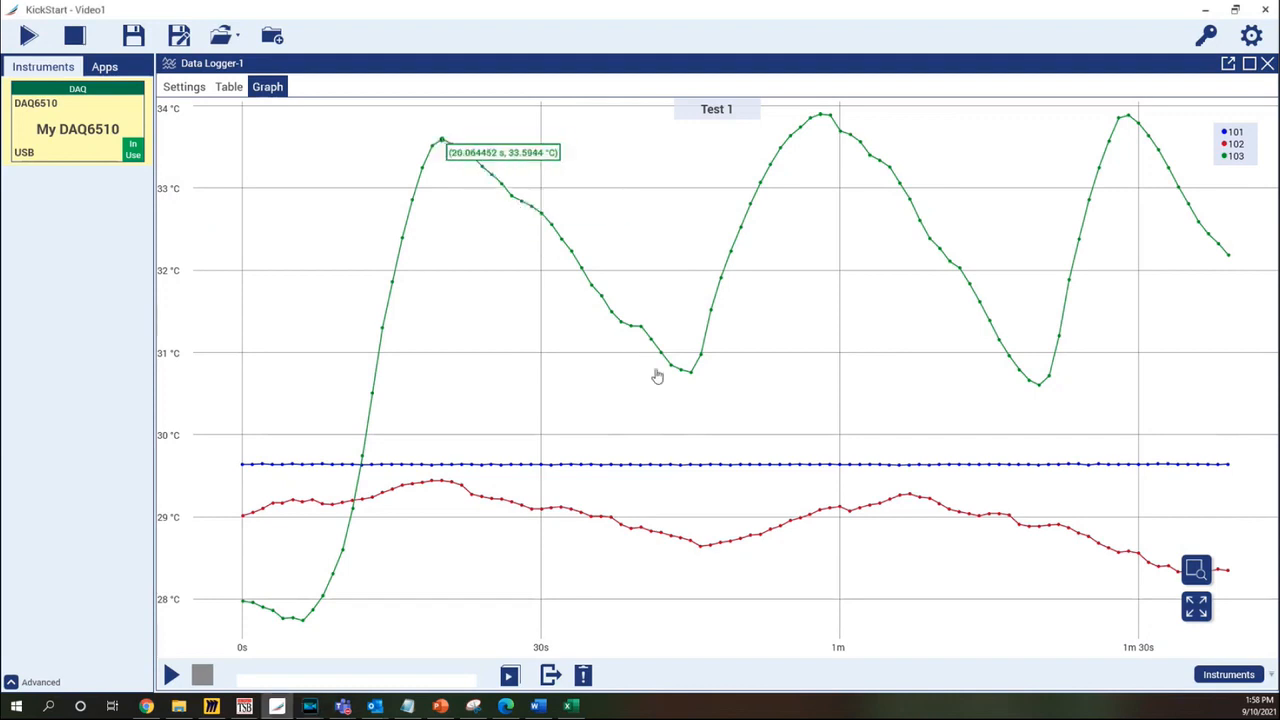
pyautogui.moveTo(692, 376)
pyautogui.click(692, 377)
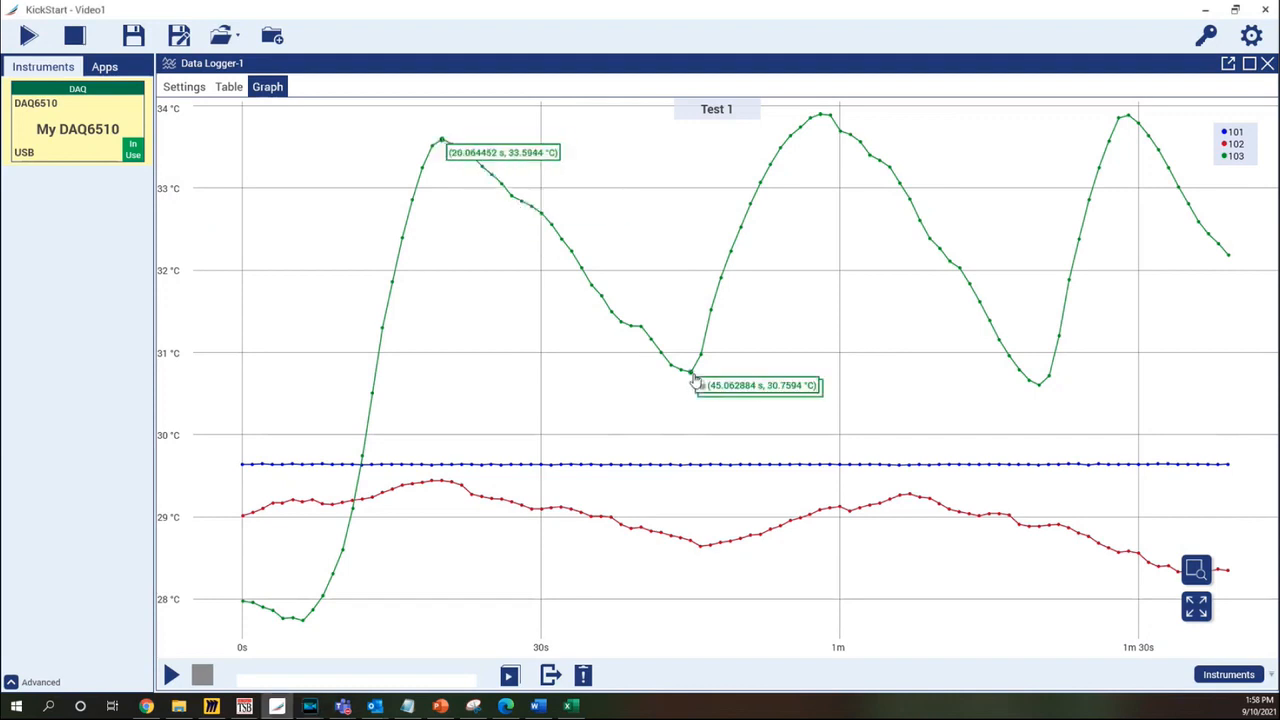
# Pin a readout at the red trace's low point, remove the green peak readout, and open the graph's copy options
pyautogui.click(701, 545)
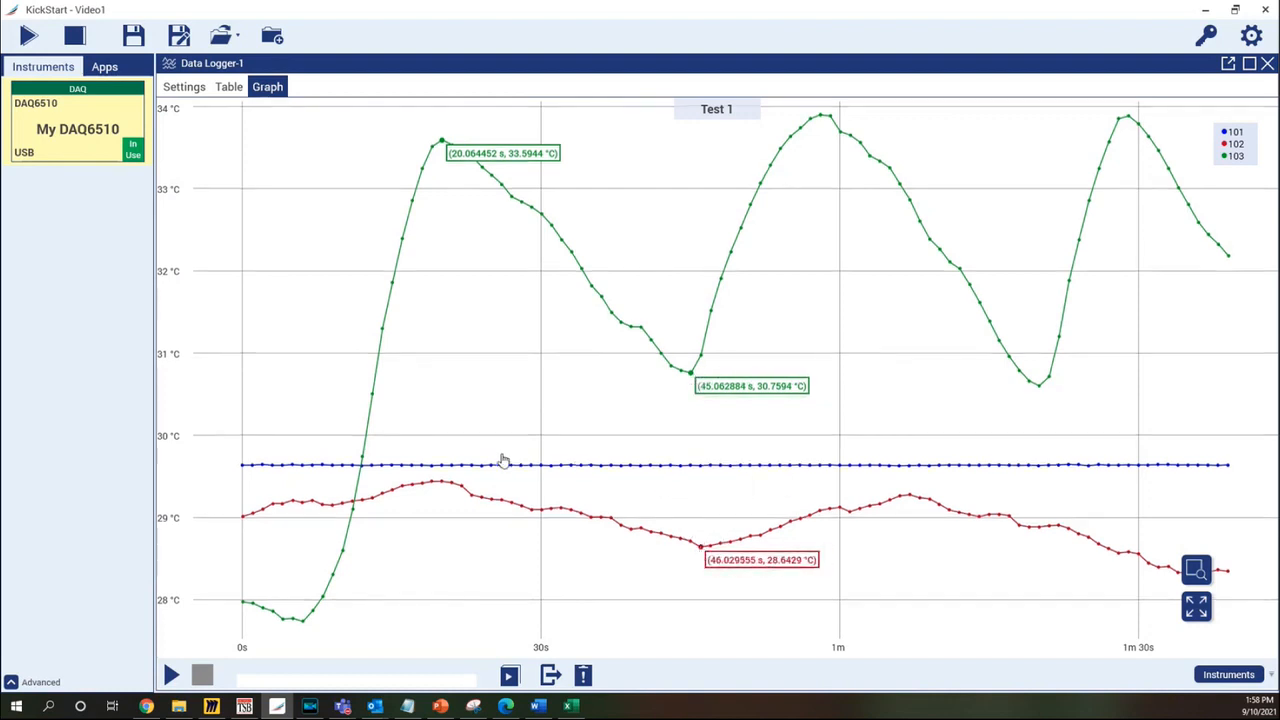
pyautogui.click(443, 143)
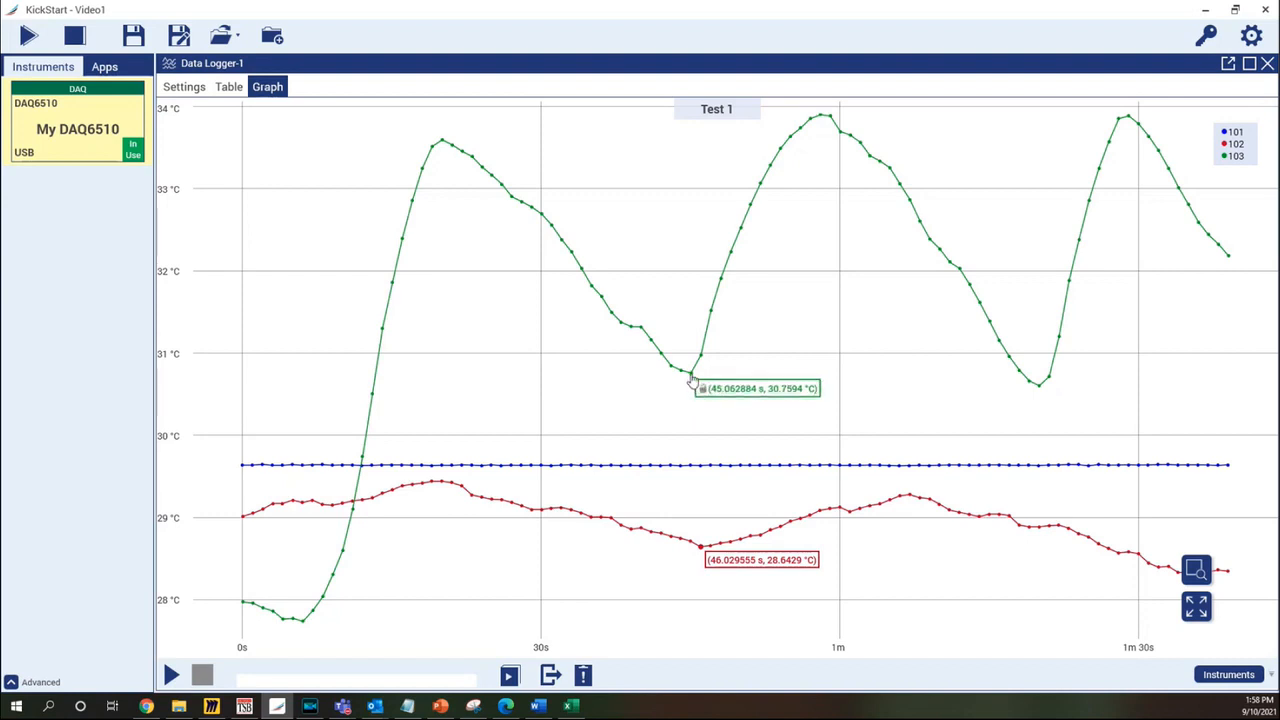
pyautogui.rightClick(449, 279)
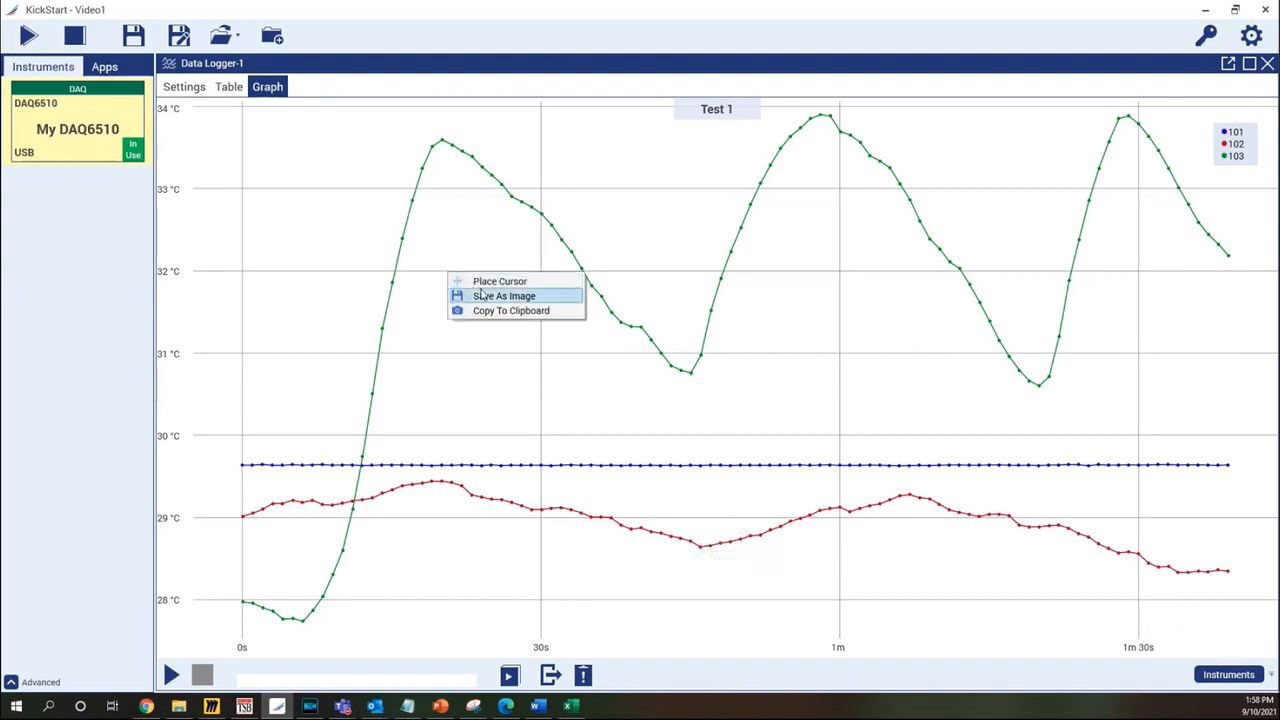
# Add one cursor at about 20 s and a second at about 45 s, spanning 25.00103 s
pyautogui.click(488, 284)
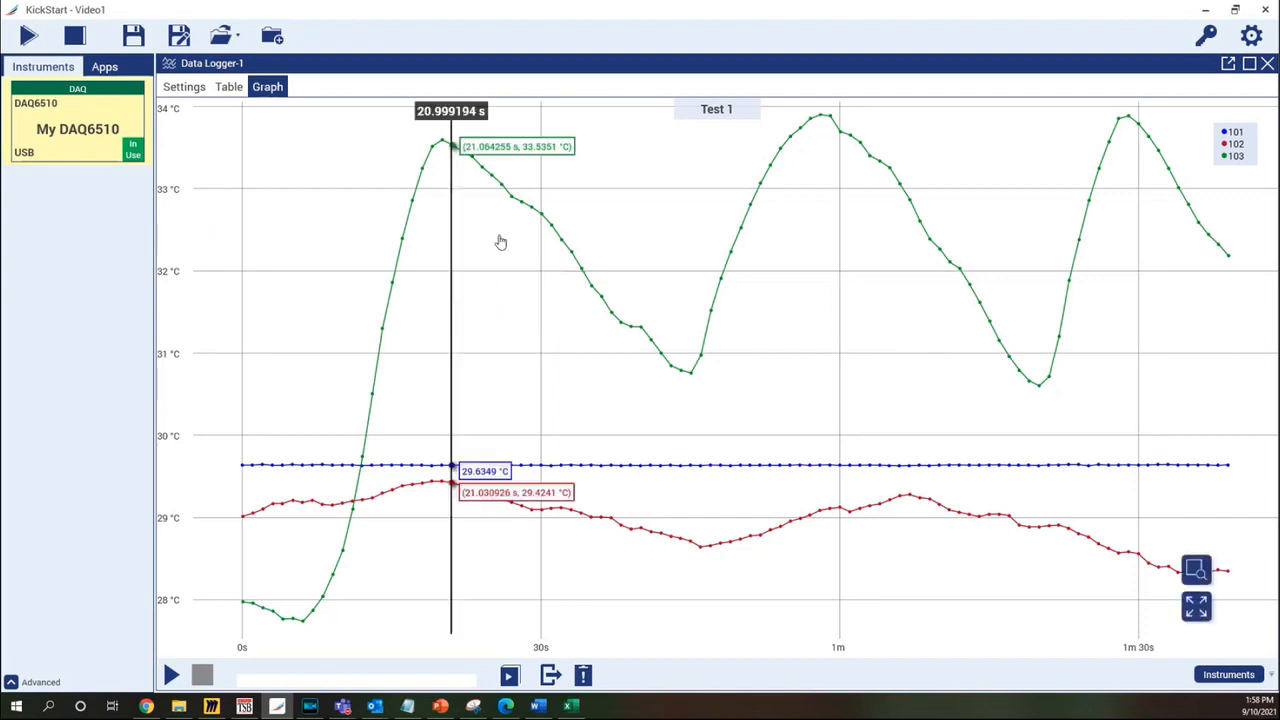
pyautogui.moveTo(451, 185)
pyautogui.mouseDown()
pyautogui.moveTo(602, 258)
pyautogui.moveTo(446, 261)
pyautogui.mouseUp()
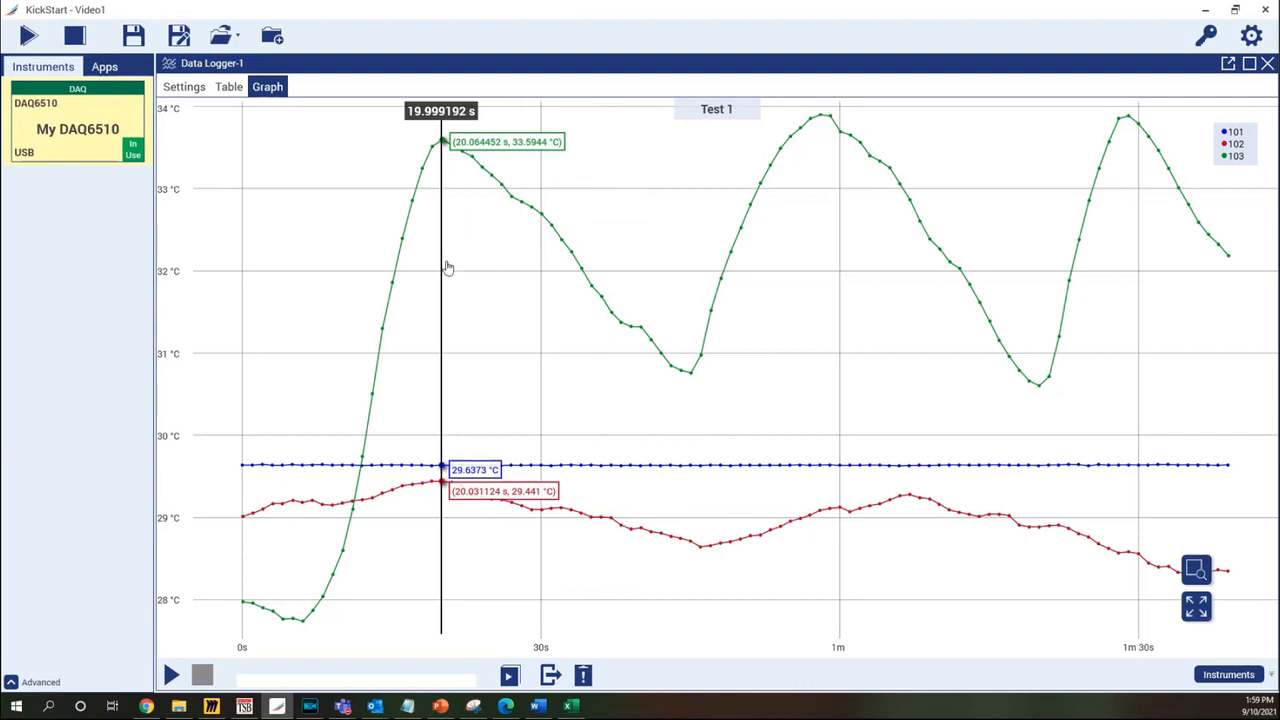
pyautogui.rightClick(547, 340)
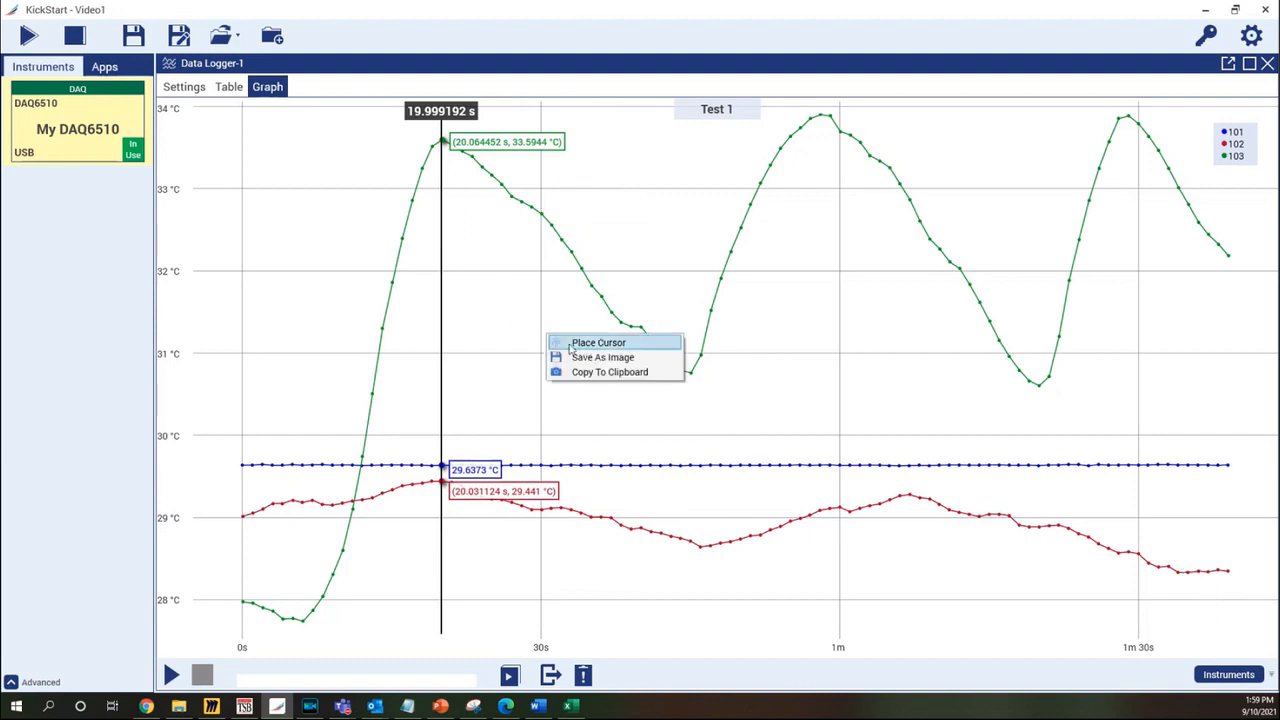
pyautogui.click(597, 343)
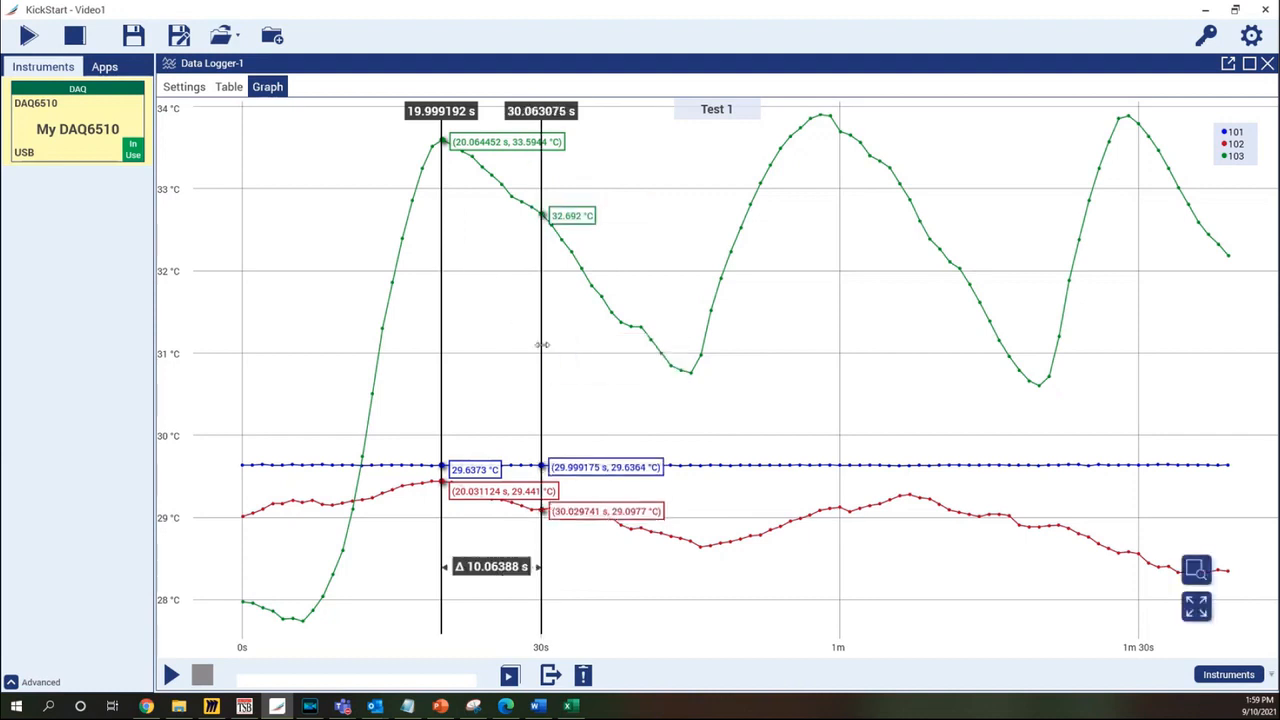
pyautogui.moveTo(541, 345); pyautogui.dragTo(689, 378)
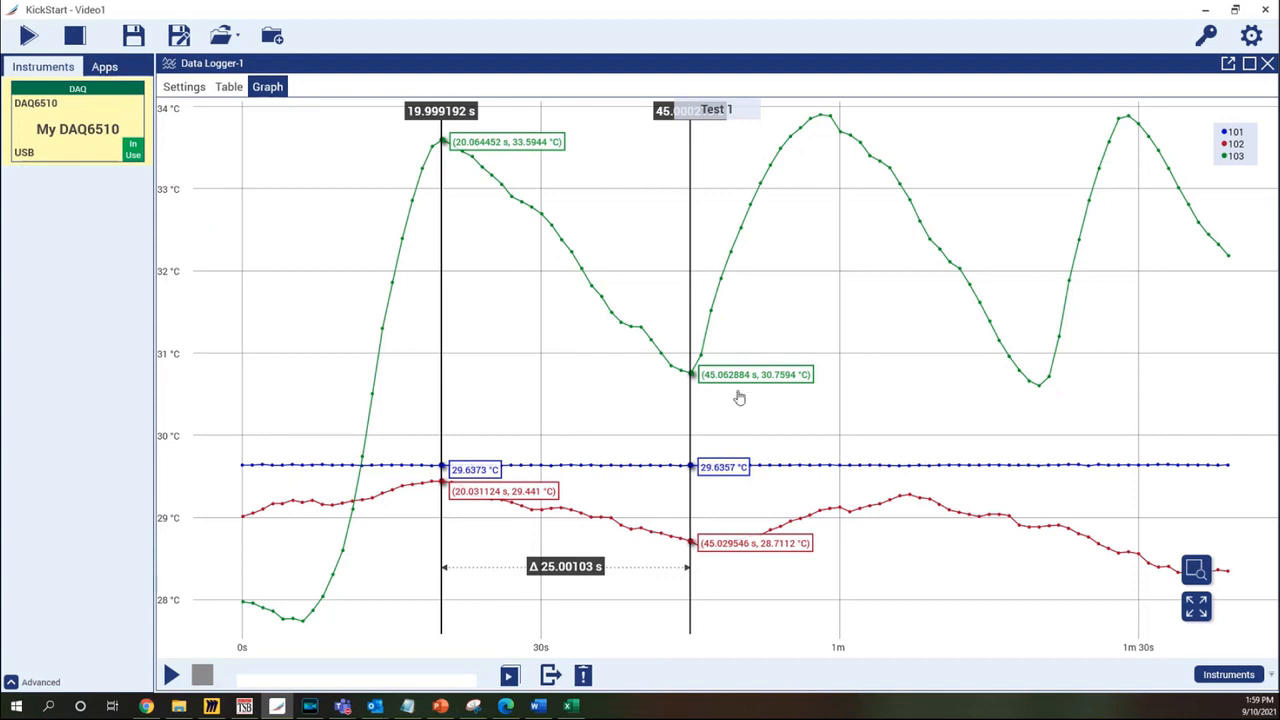
# Show channel 103's statistics between the cursors and nudge the right cursor
pyautogui.moveTo(1200, 150)
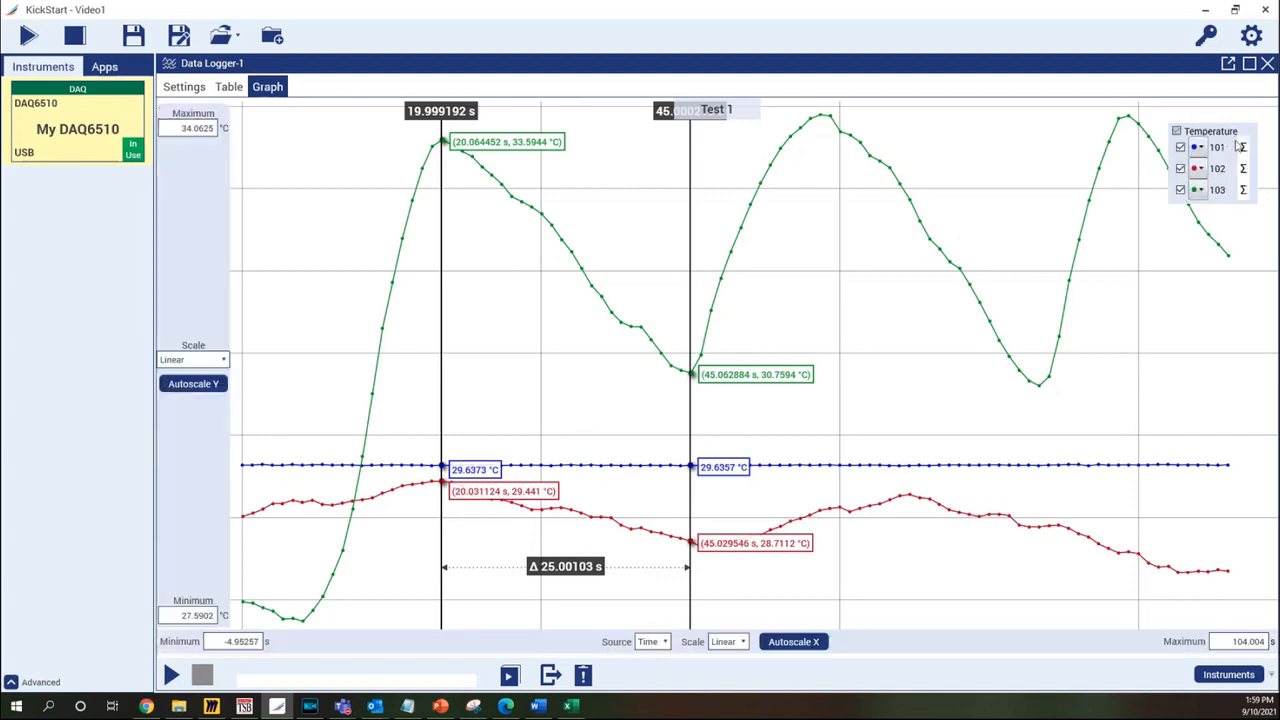
pyautogui.click(1243, 190)
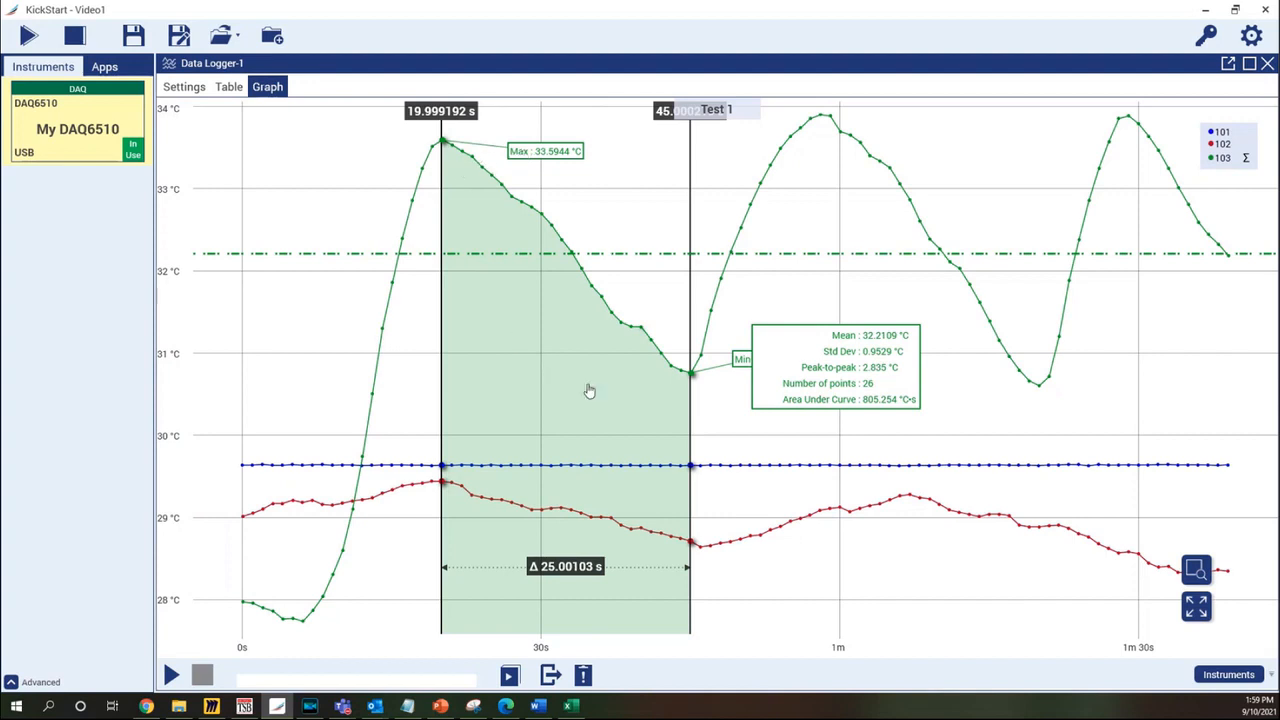
pyautogui.moveTo(691, 406)
pyautogui.mouseDown()
pyautogui.moveTo(829, 350)
pyautogui.moveTo(690, 386)
pyautogui.mouseUp()
# Remove both cursors and turn channel 103's statistics back off
pyautogui.rightClick(694, 389)
pyautogui.click(745, 397)
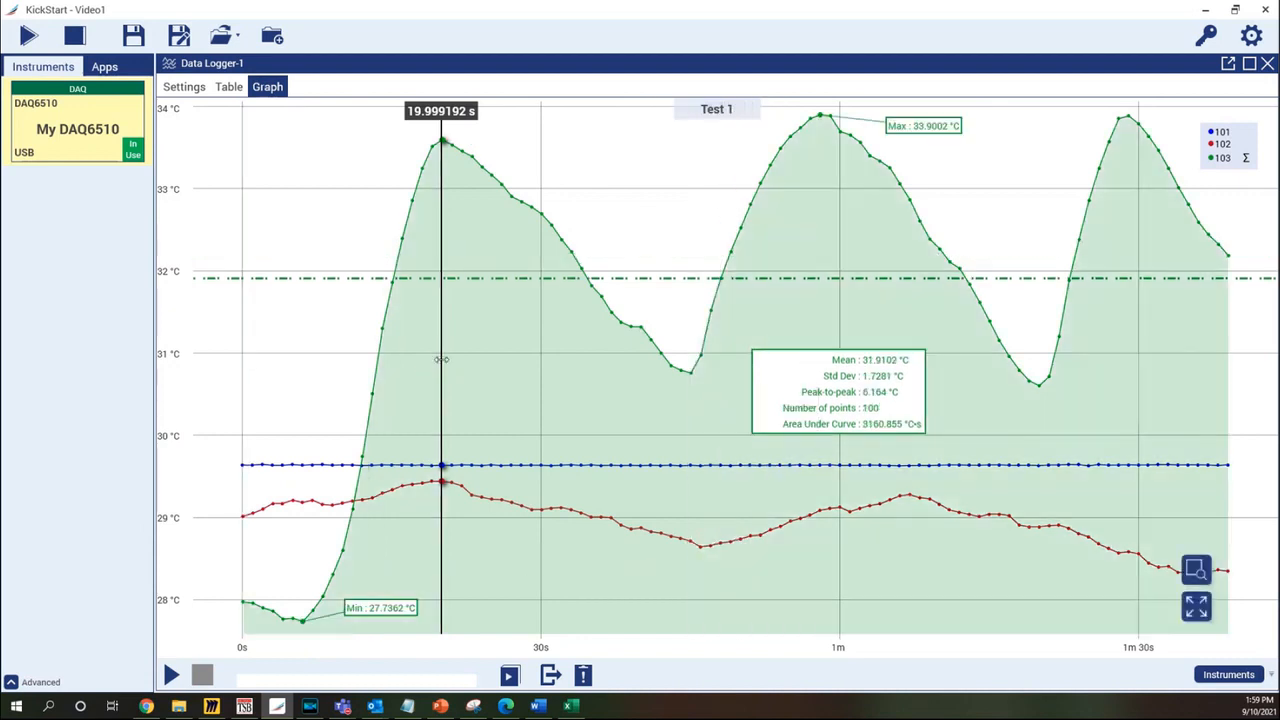
pyautogui.rightClick(444, 367)
pyautogui.click(457, 370)
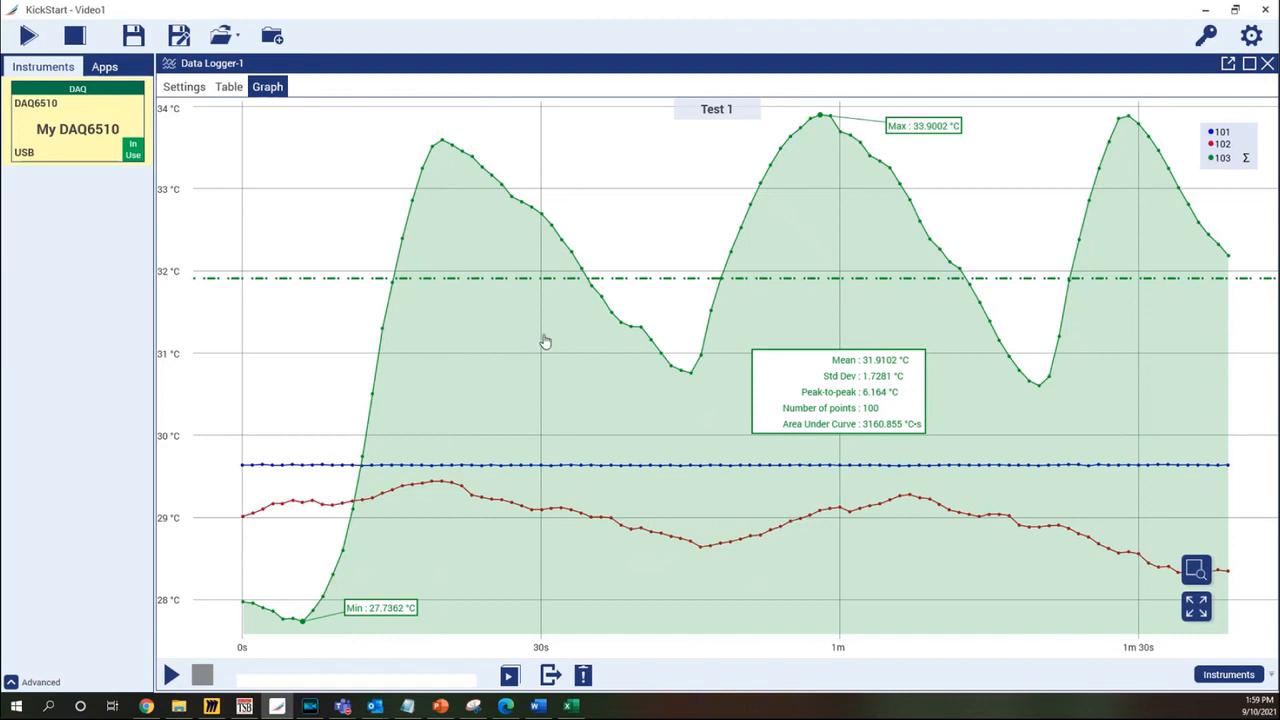
pyautogui.click(1240, 186)
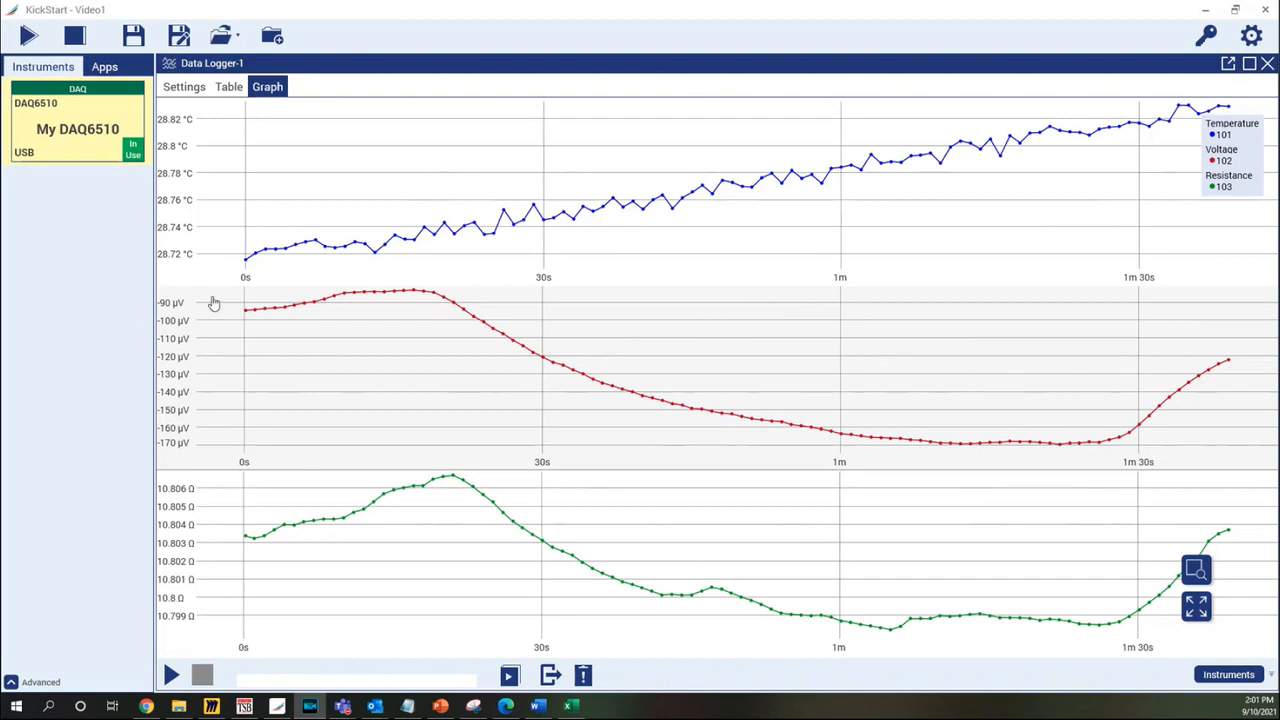
# Uncheck Resistance (channel 103) in the legend, leaving only the Temperature and Voltage panes
pyautogui.moveTo(172, 233)
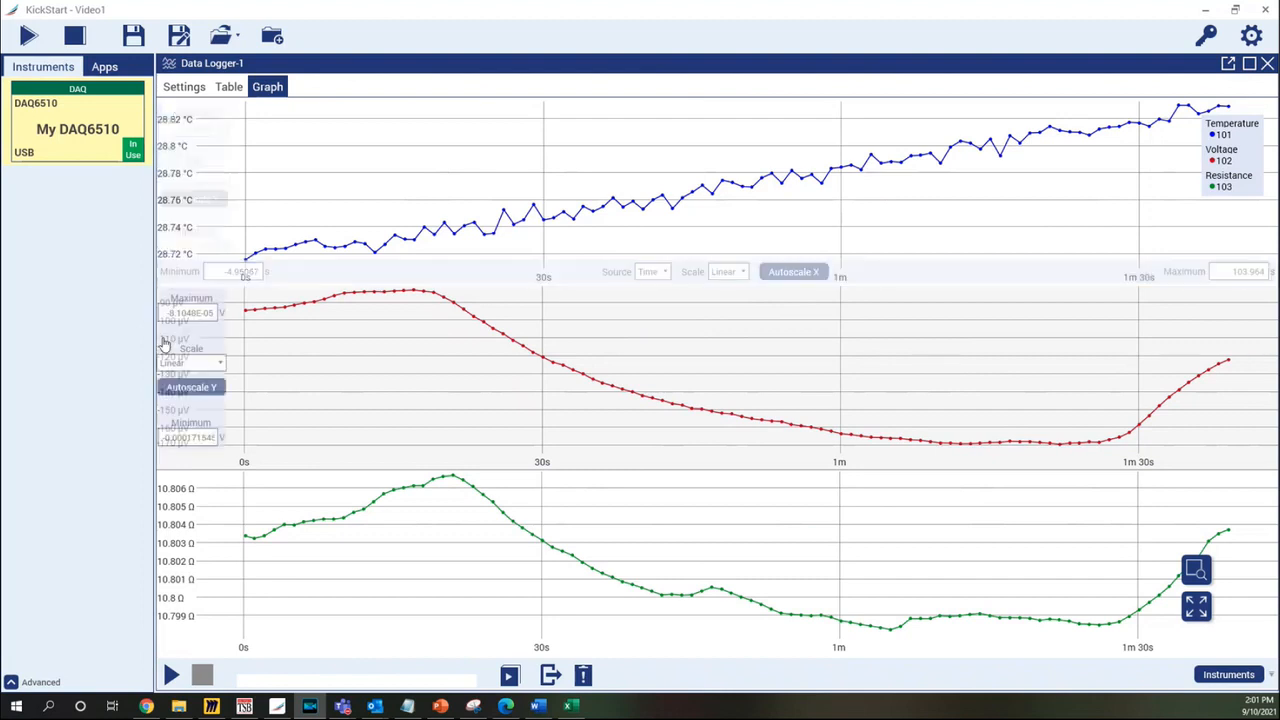
pyautogui.moveTo(185, 570)
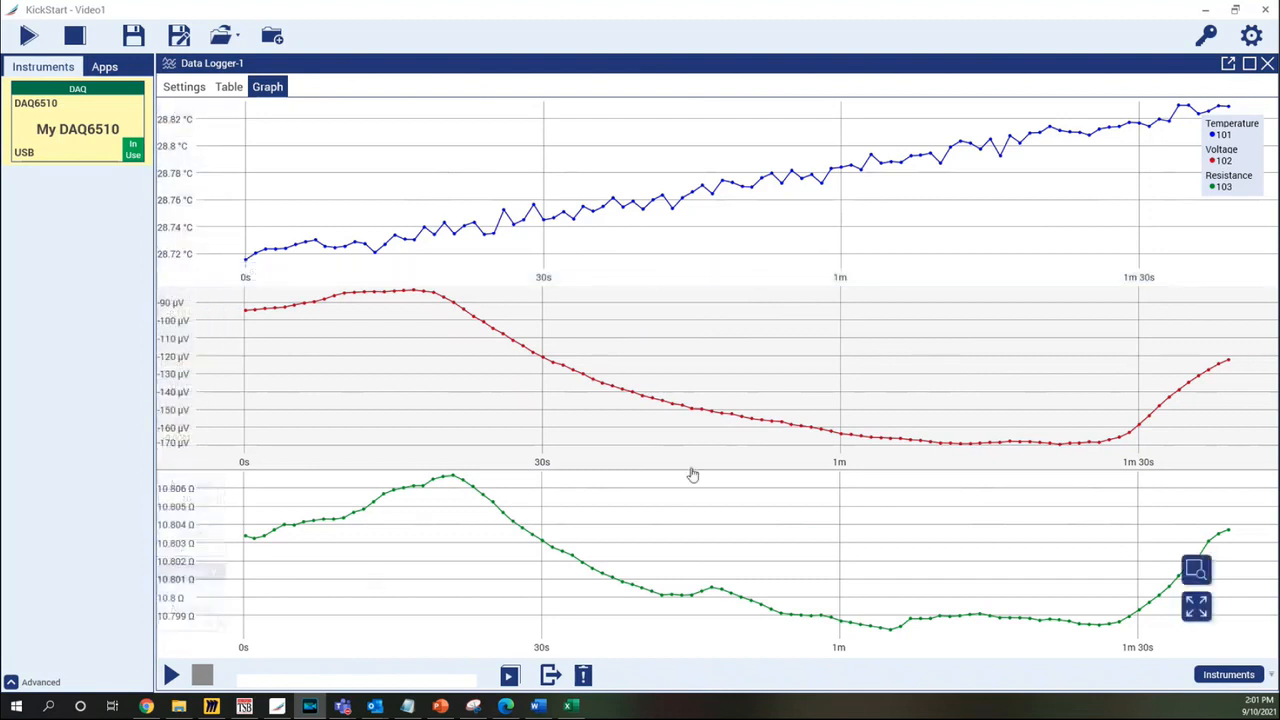
pyautogui.moveTo(1250, 137)
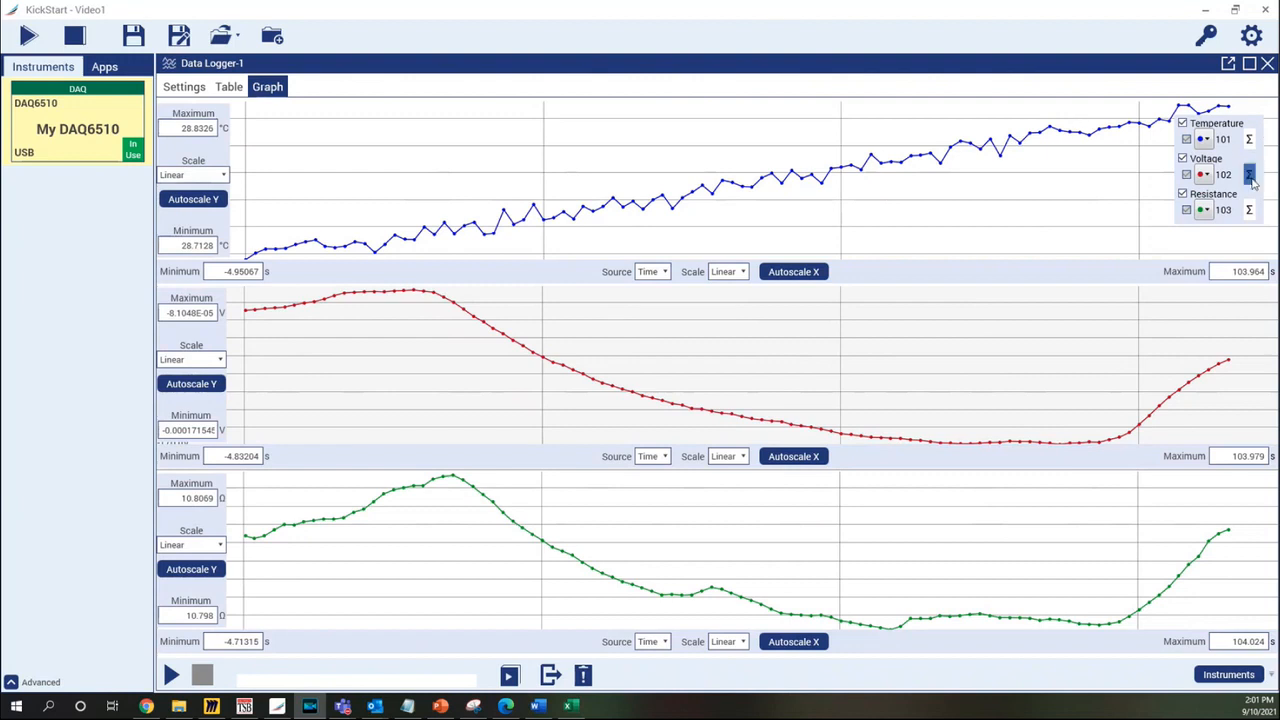
pyautogui.click(1183, 194)
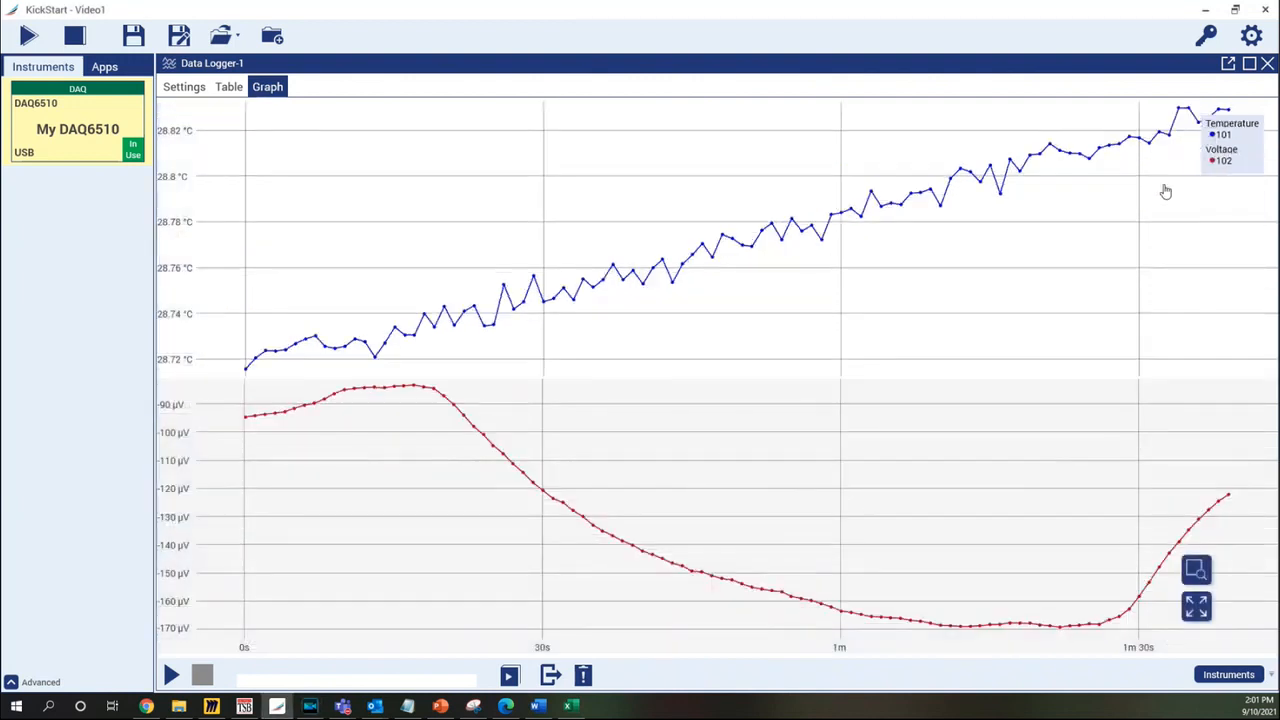
pyautogui.moveTo(1196, 175)
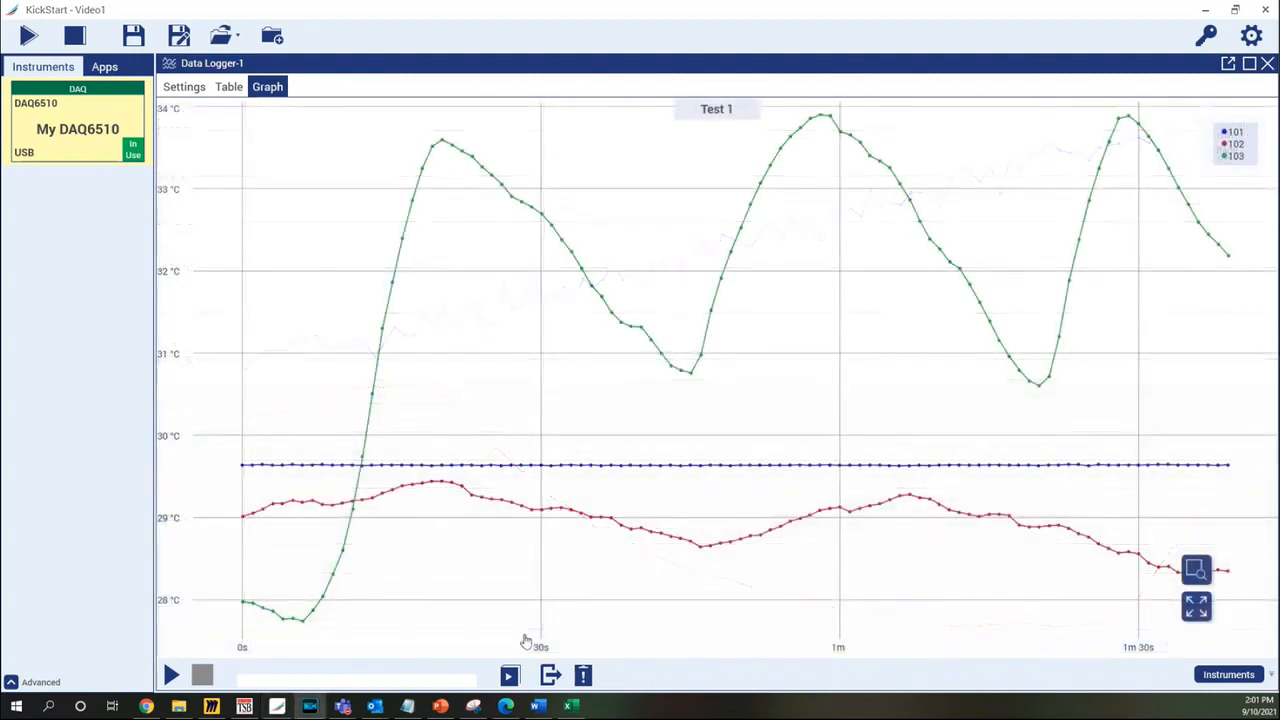
# Add Run 3 alongside Run 2 from the runs list, then toggle Run 3's traces off and on
pyautogui.click(509, 676)
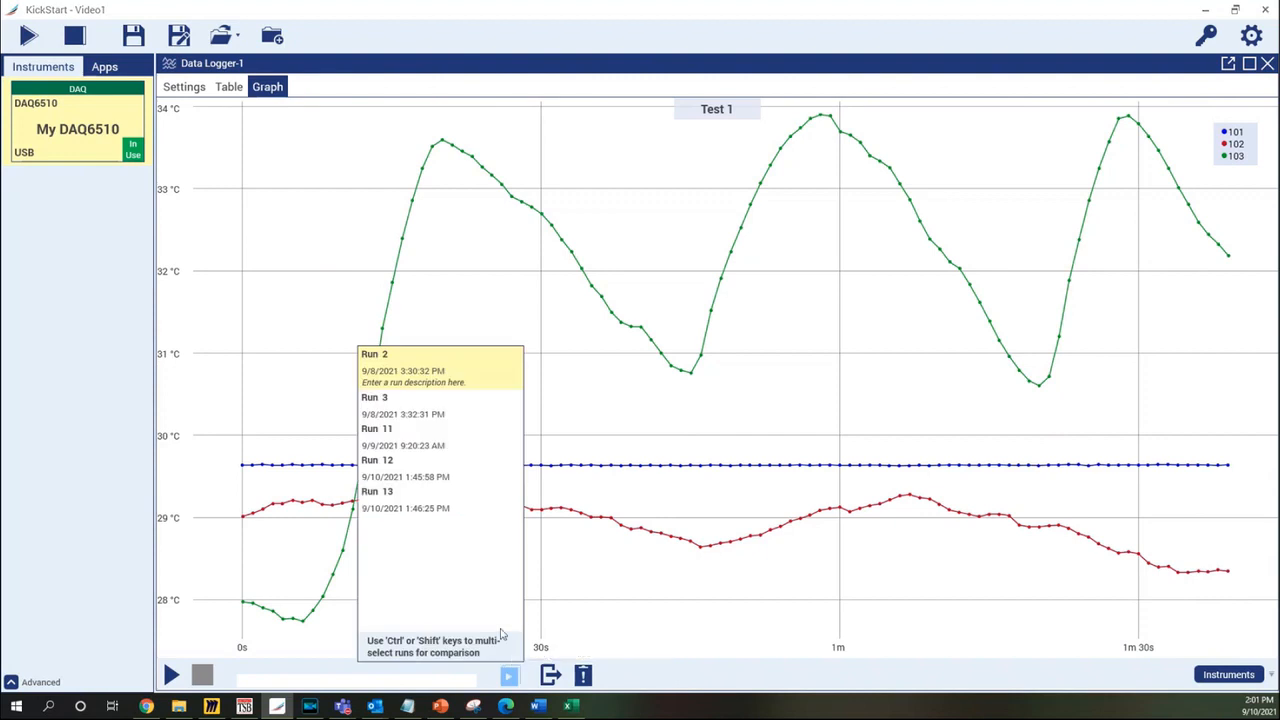
pyautogui.keyDown('ctrl'); pyautogui.click(446, 407); pyautogui.keyUp('ctrl')
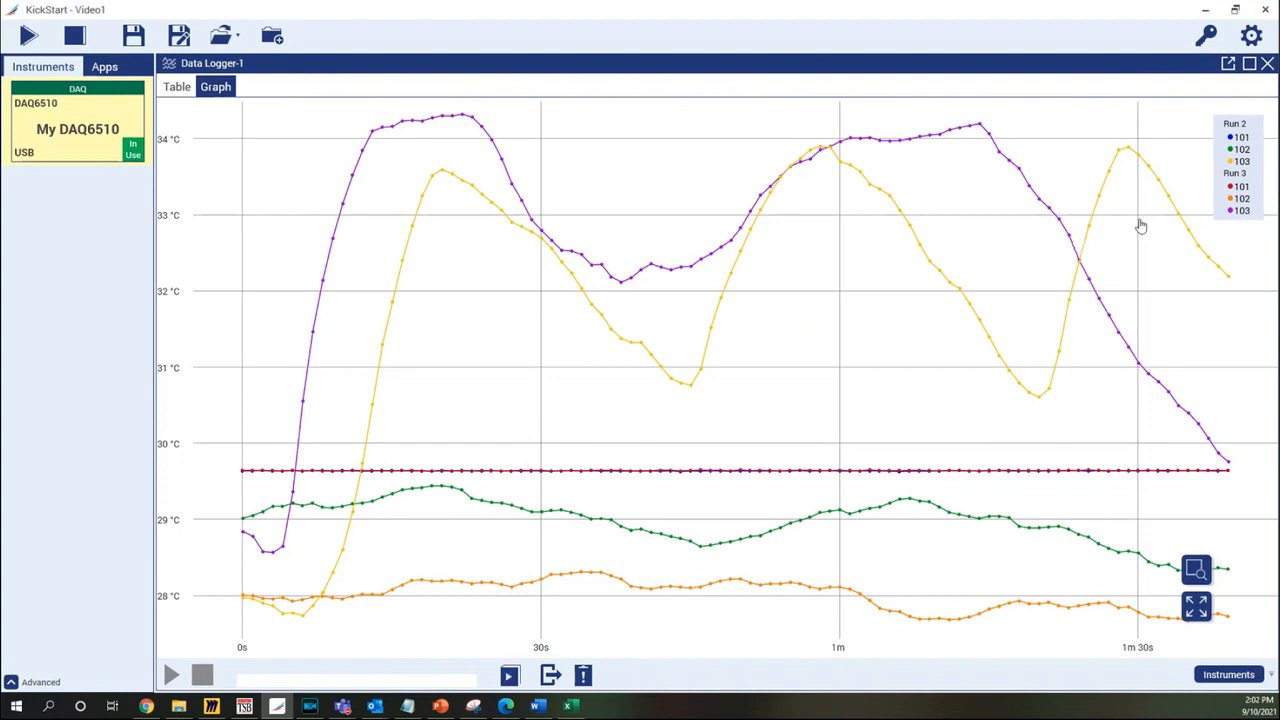
pyautogui.click(1213, 180)
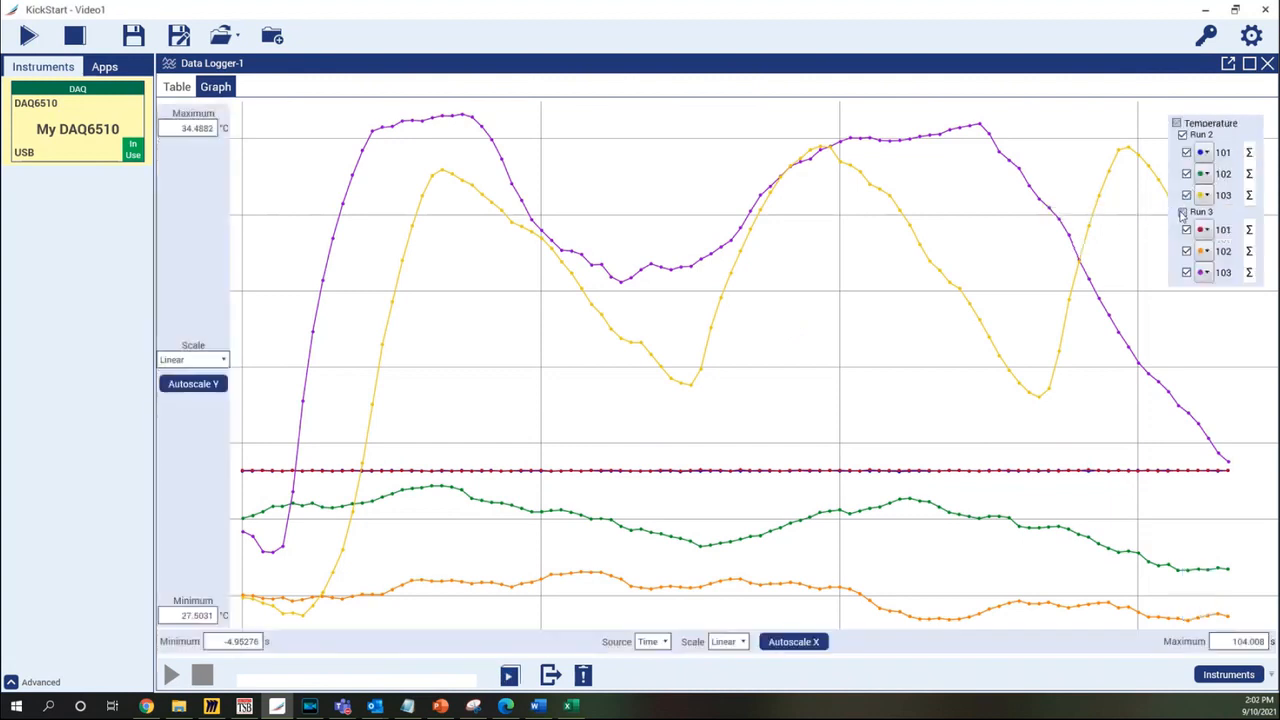
pyautogui.click(1182, 213)
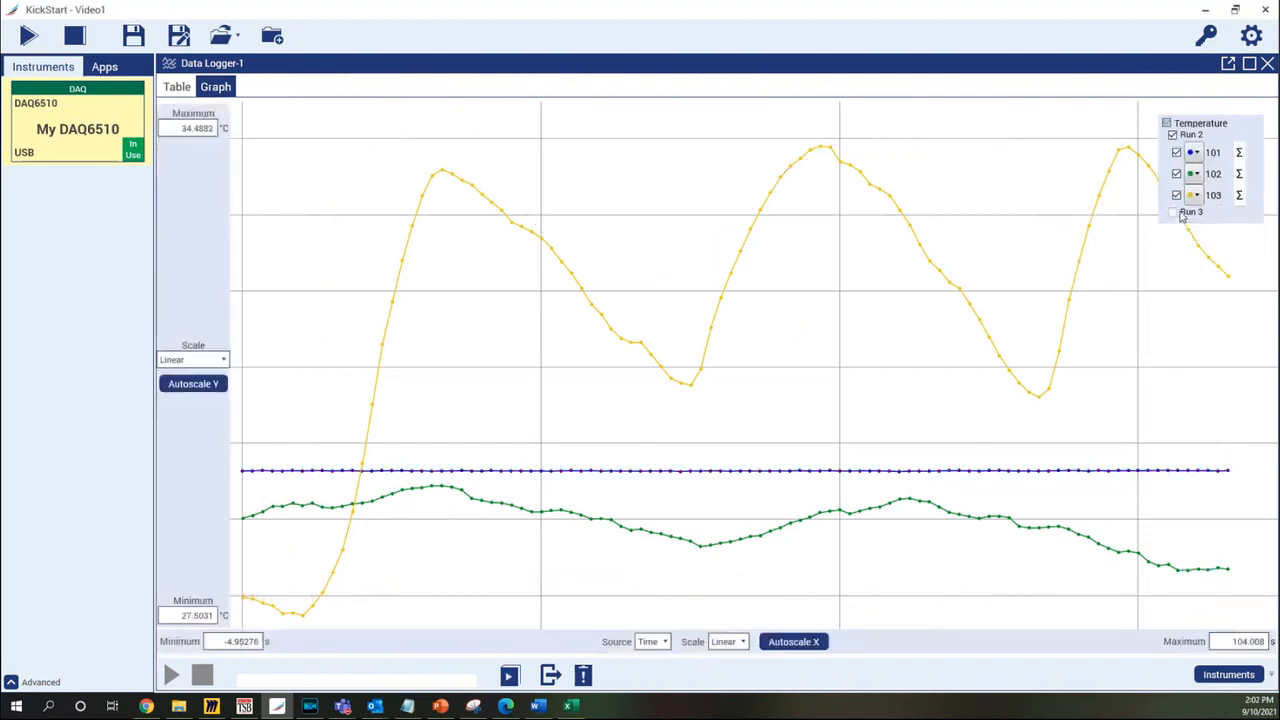
pyautogui.click(1178, 214)
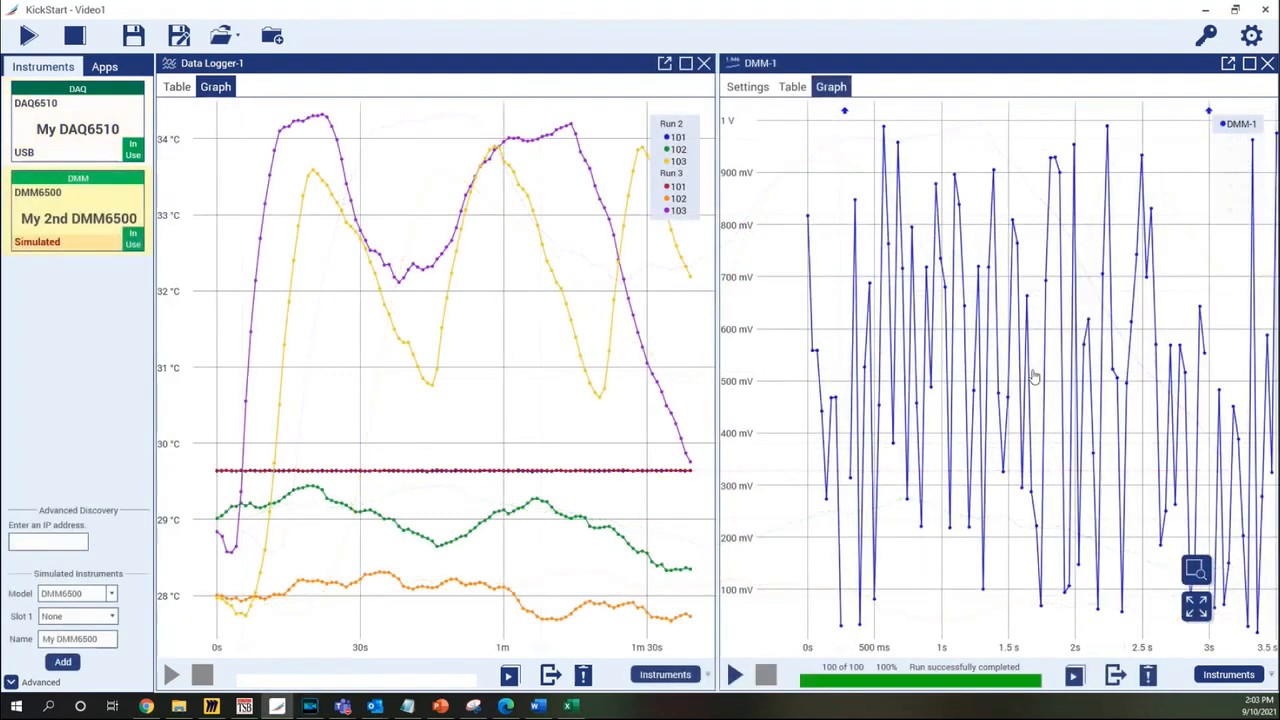
# Scroll up through the KickStart view
pyautogui.scroll(5, 1030, 372)
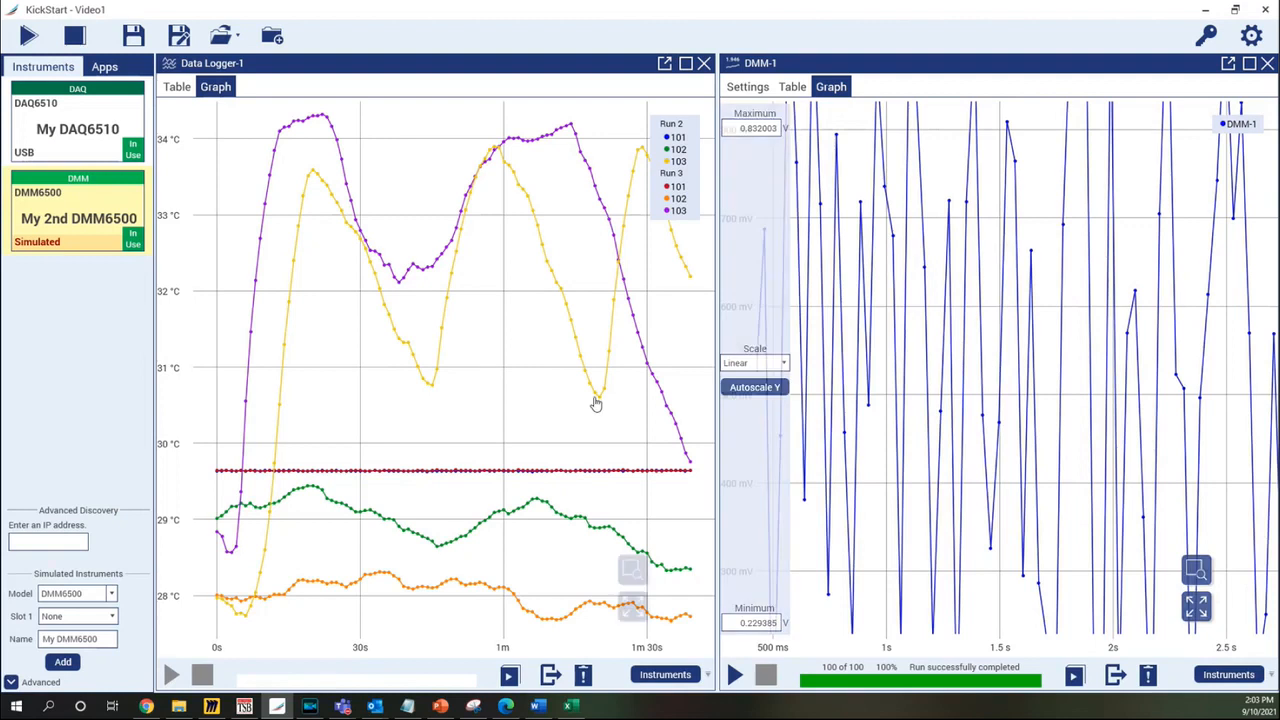
pyautogui.scroll(2, 494, 429)
pyautogui.scroll(2, 414, 307)
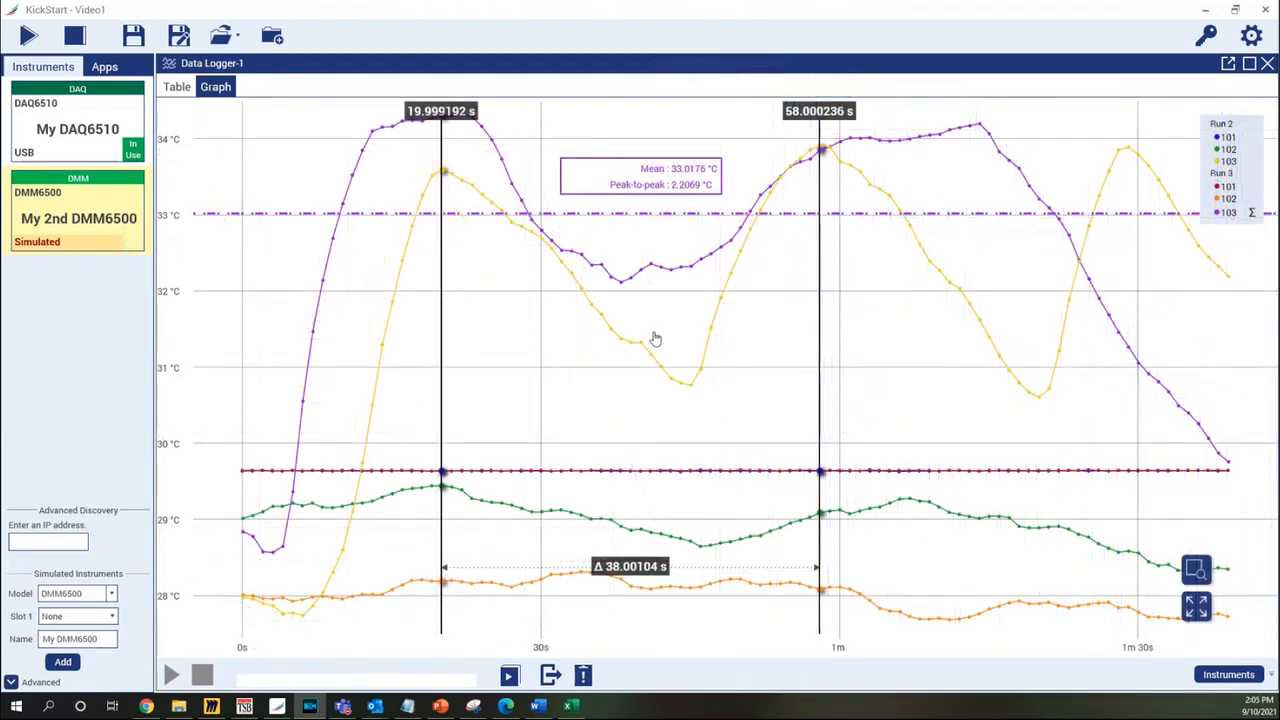
# Copy the comparison graph to the clipboard, paste it into the blank Word document, and return to KickStart
pyautogui.rightClick(526, 386)
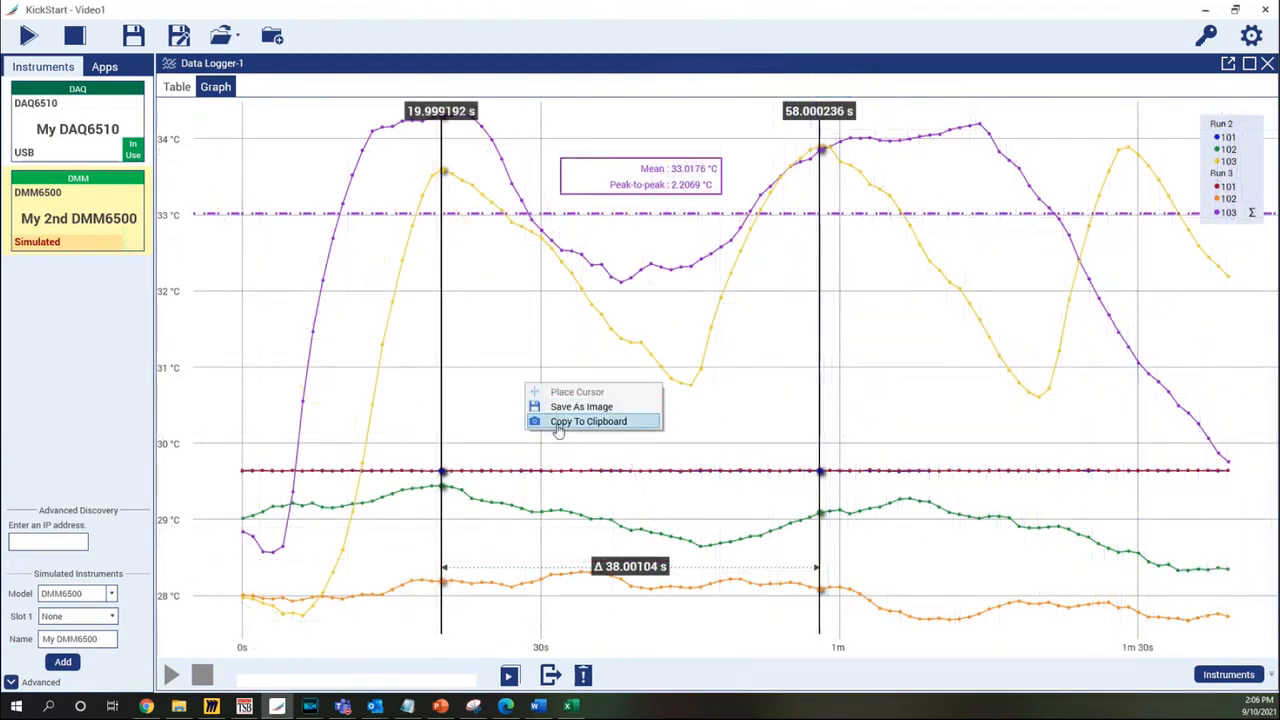
pyautogui.click(558, 422)
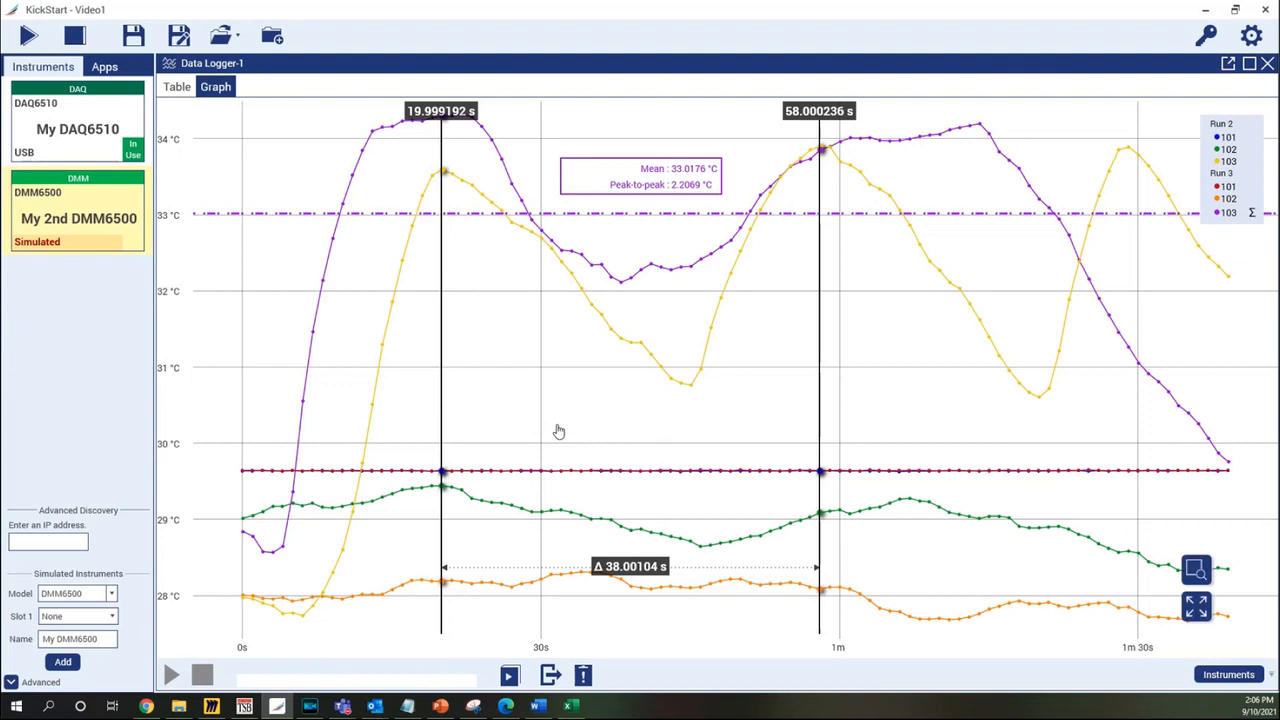
pyautogui.click(538, 706)
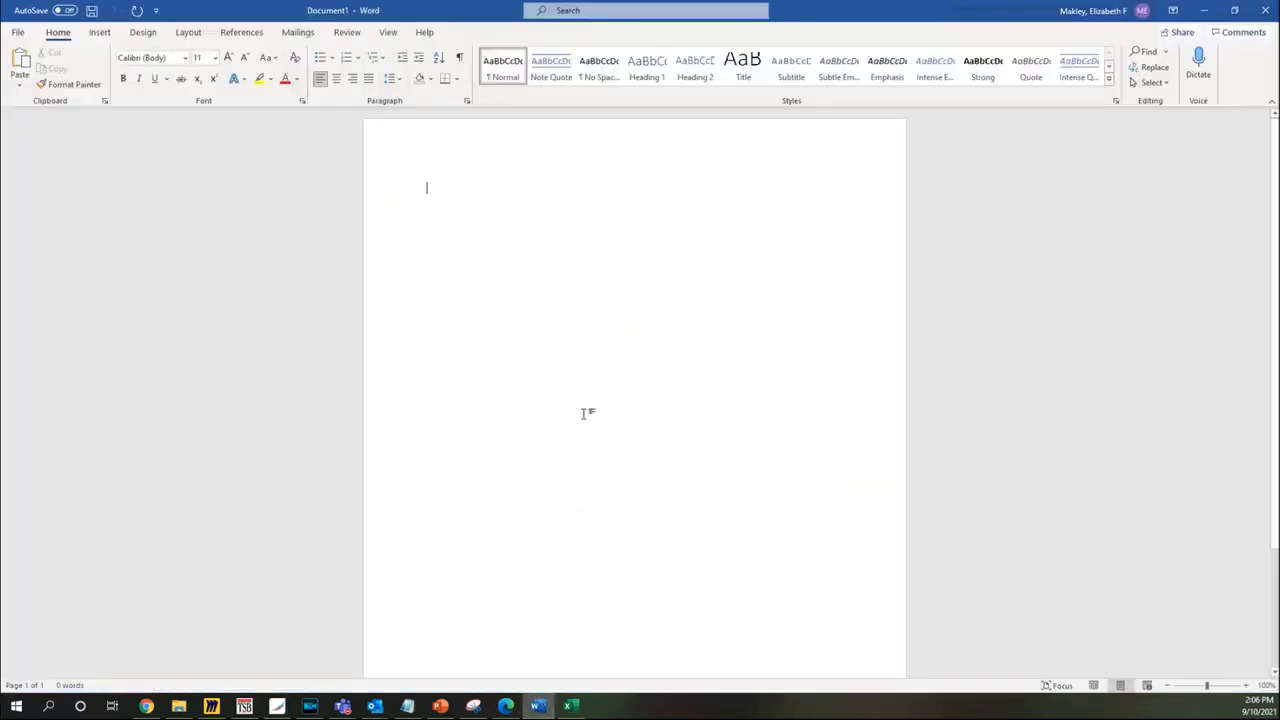
pyautogui.rightClick(528, 206)
pyautogui.click(562, 277)
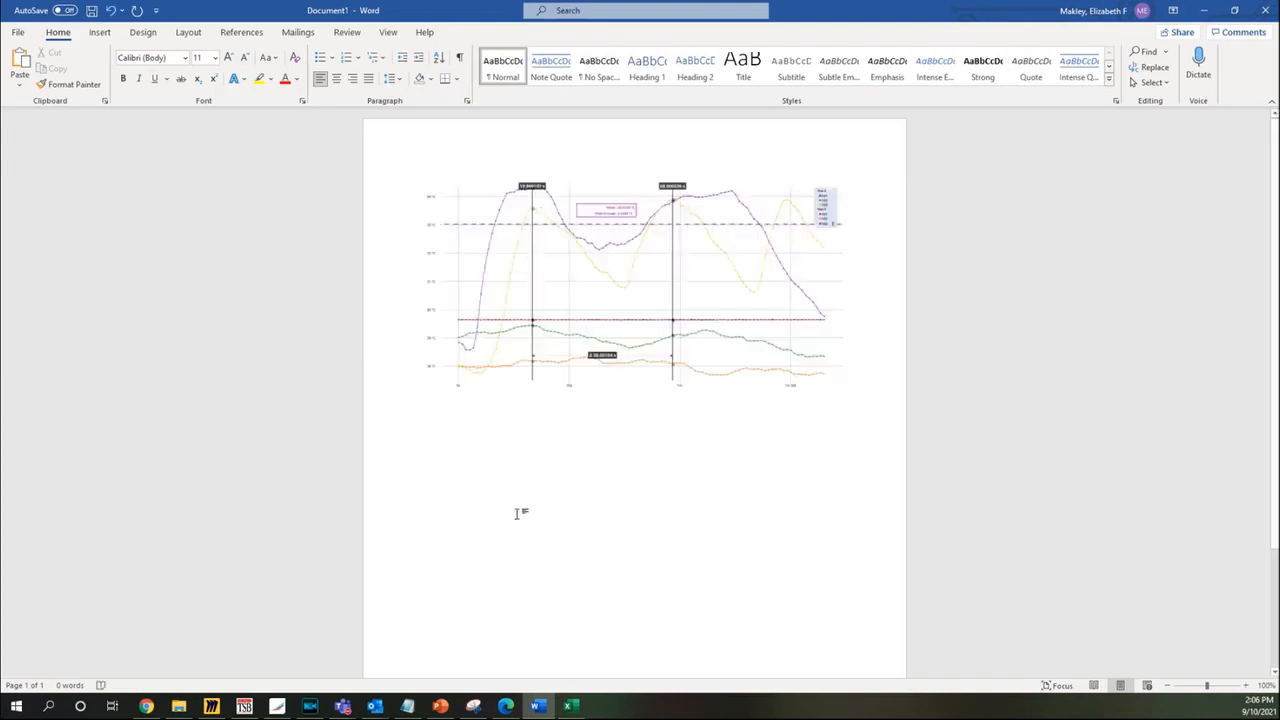
pyautogui.click(370, 706)
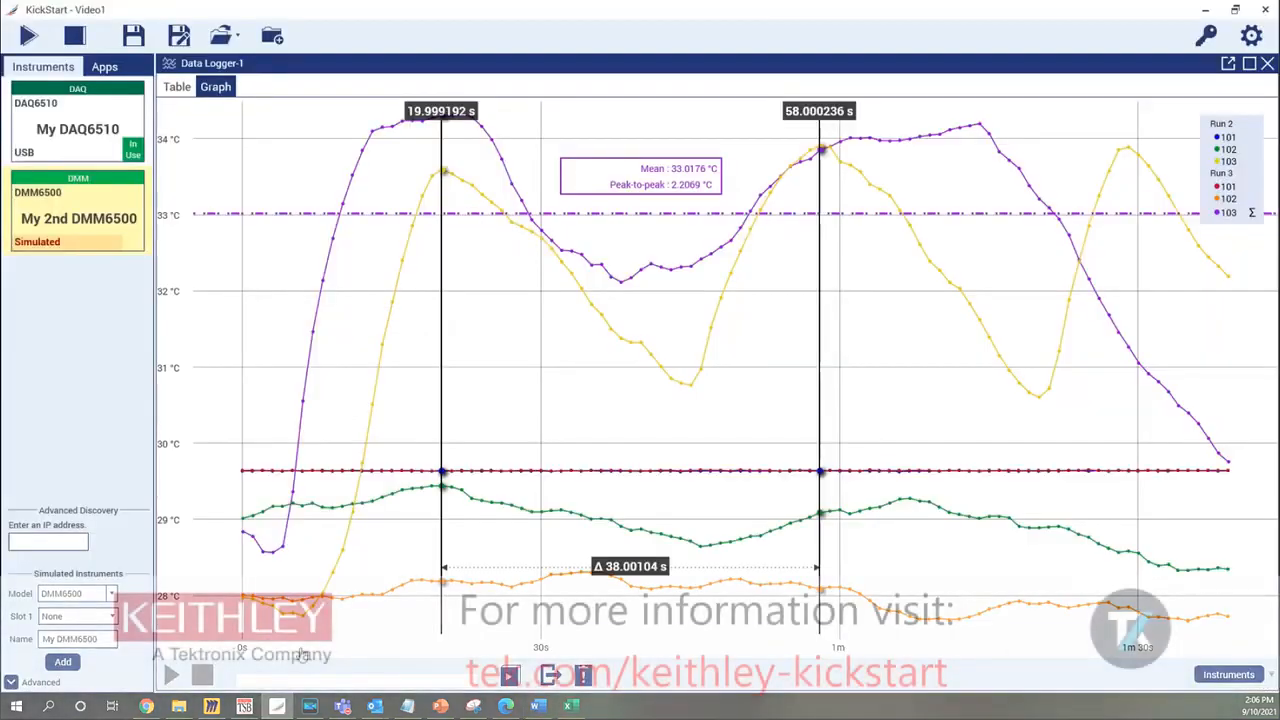